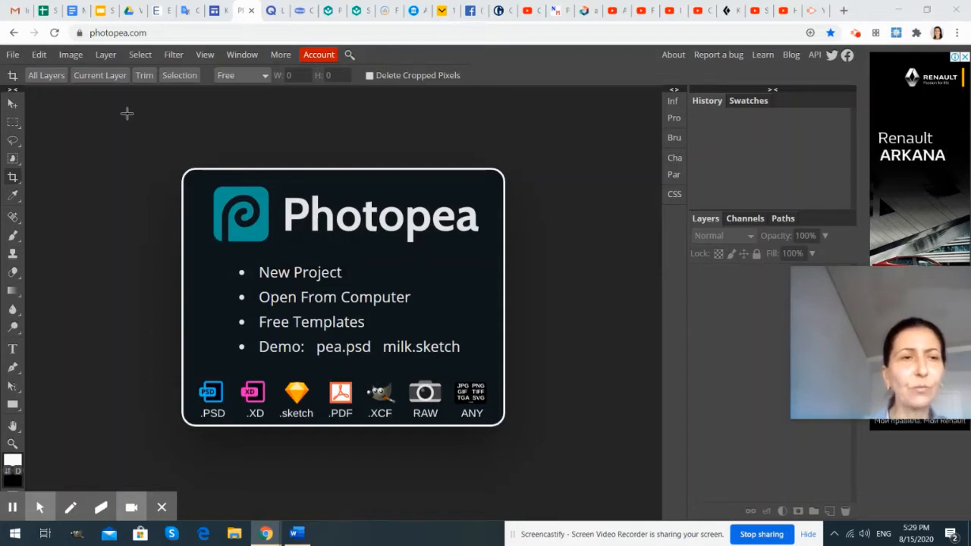
- Open the Flowers_1 image from the Pictures folder and activate the Move tool
left_click(12, 59)
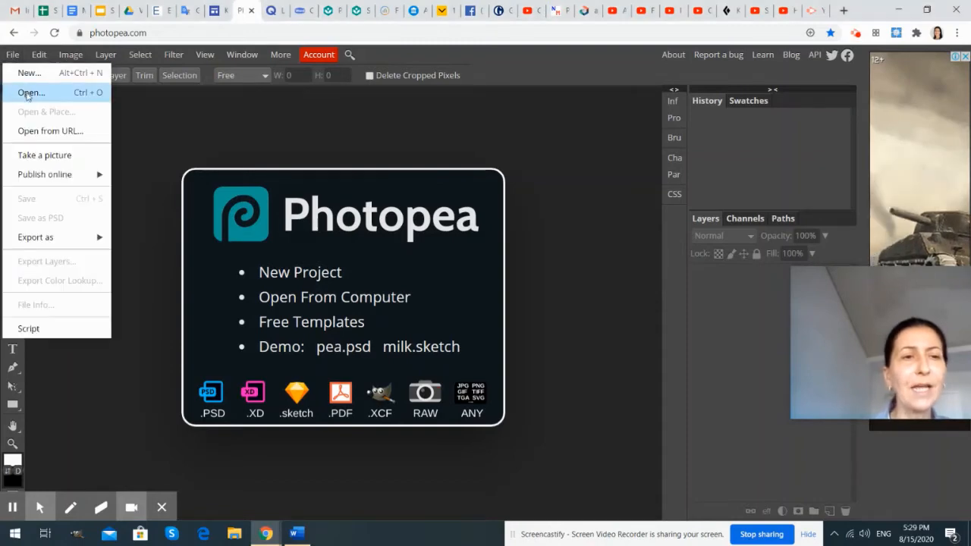
left_click(26, 93)
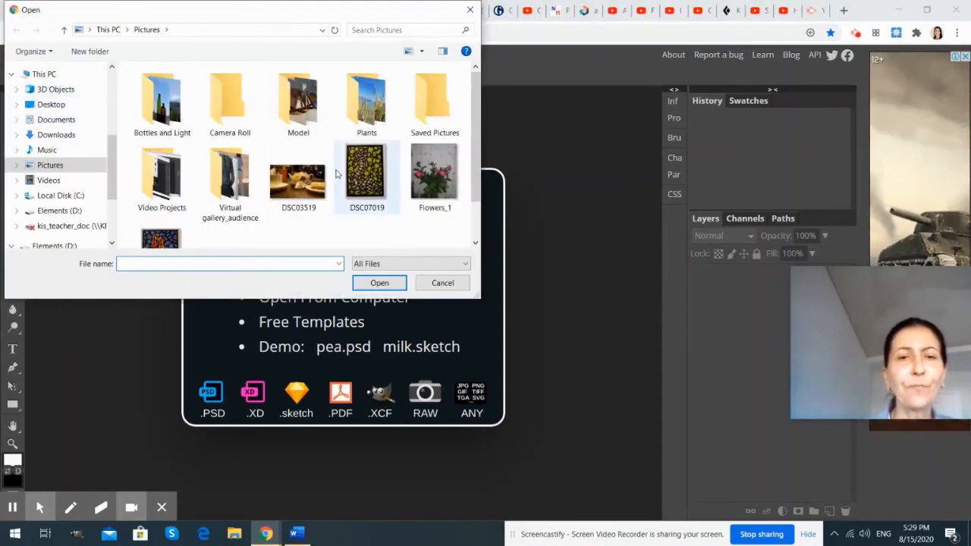
left_click(431, 180)
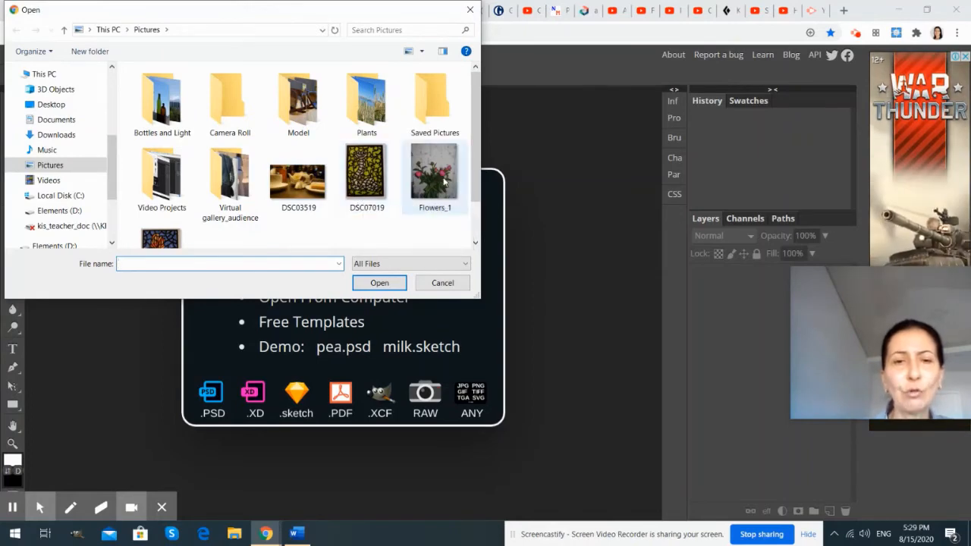
left_click(378, 282)
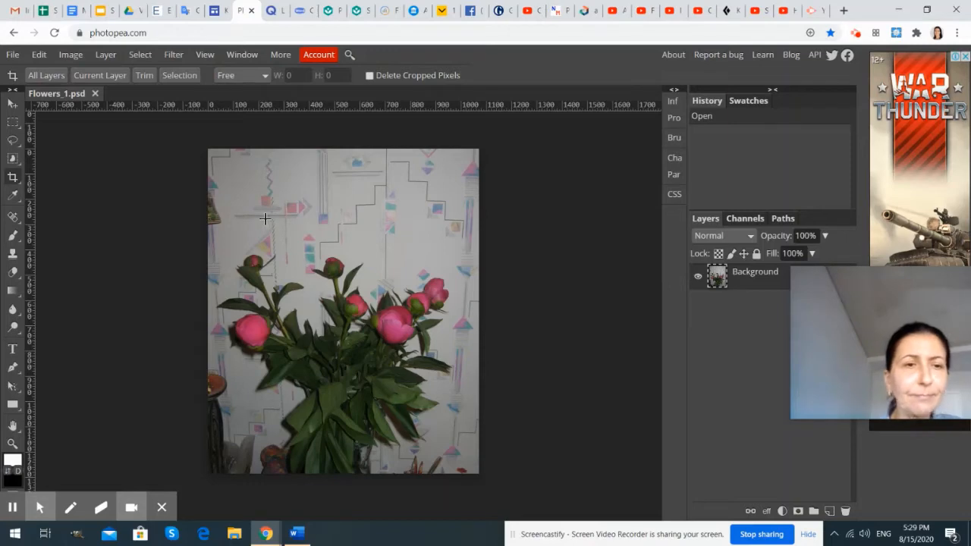
left_click(13, 104)
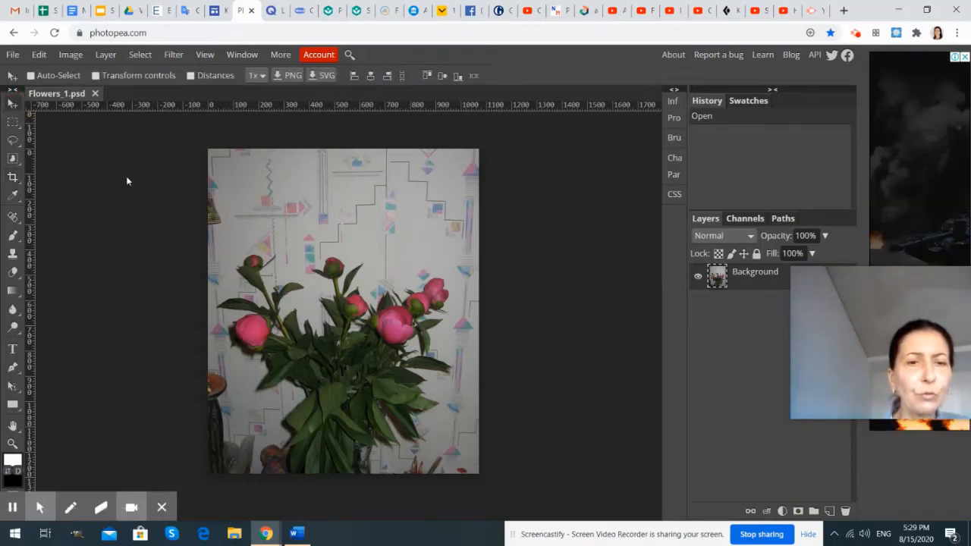
- Start a Brightness/Contrast adjustment on the flower photo and move its dialog clear of the image
left_click(71, 56)
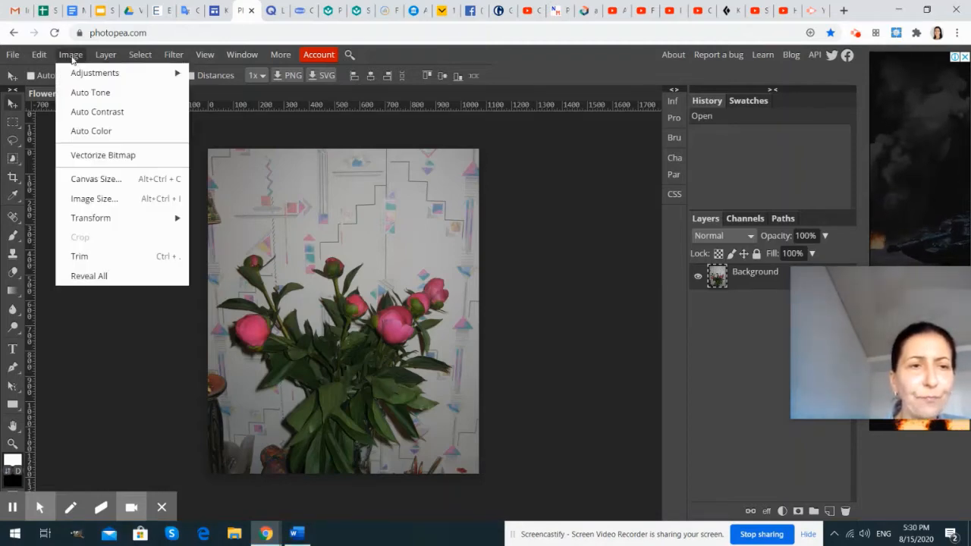
mouse_move(75, 77)
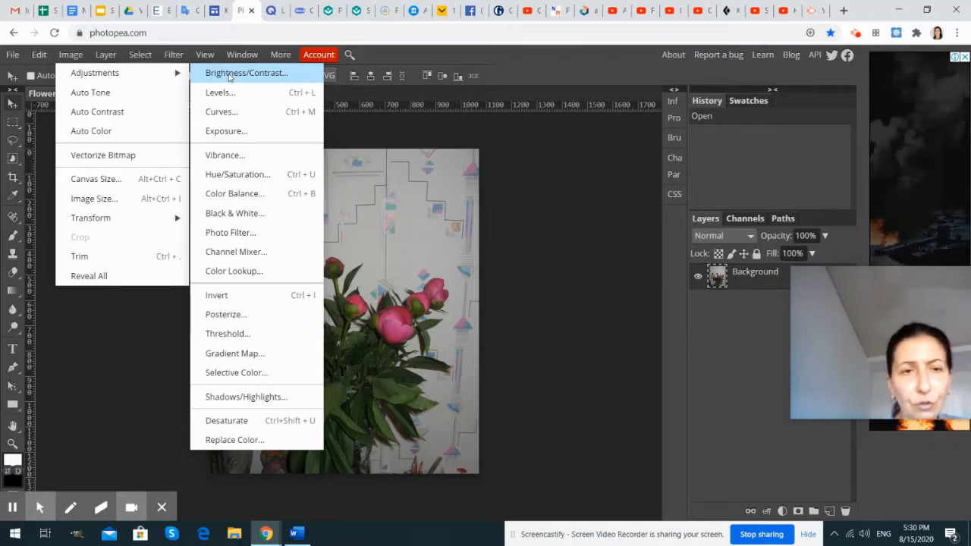
left_click(229, 77)
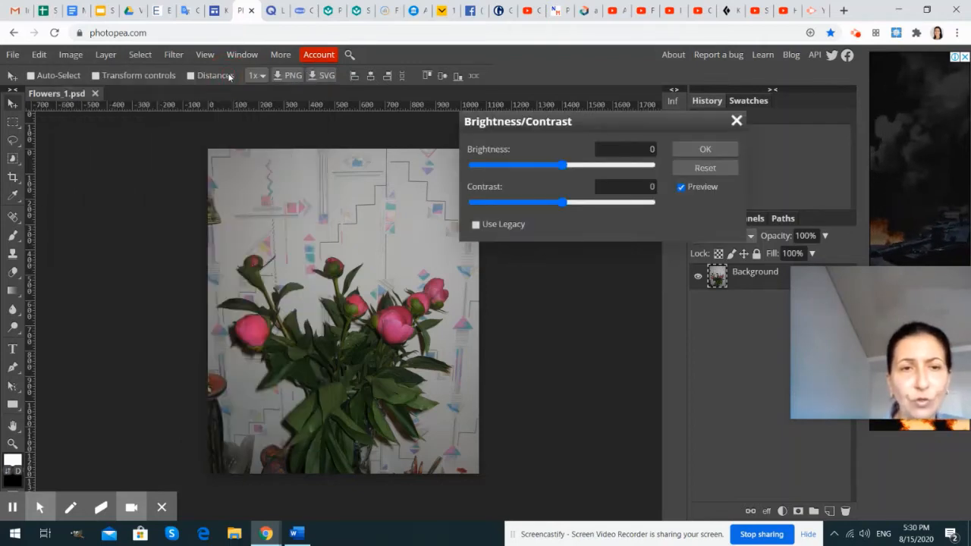
left_click_drag(642, 124, 669, 94)
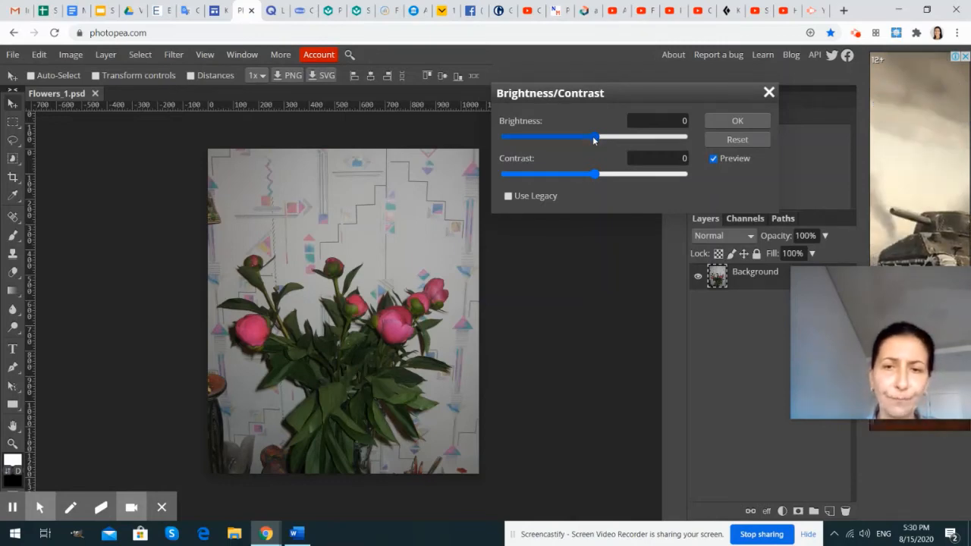
- Try extreme settings on the photo with brightness at 150 and contrast at 100, and reduce contrast to 25
left_click(594, 139)
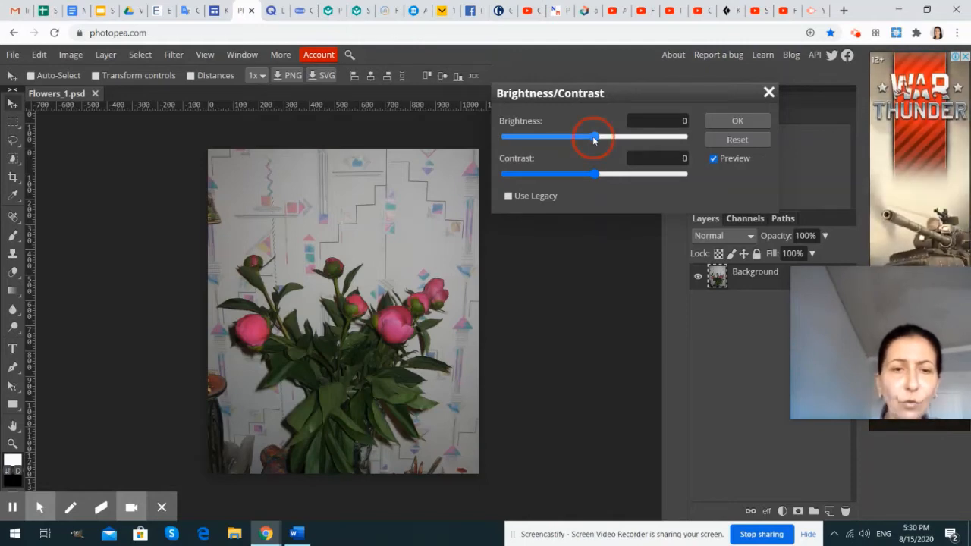
left_click_drag(594, 139, 693, 150)
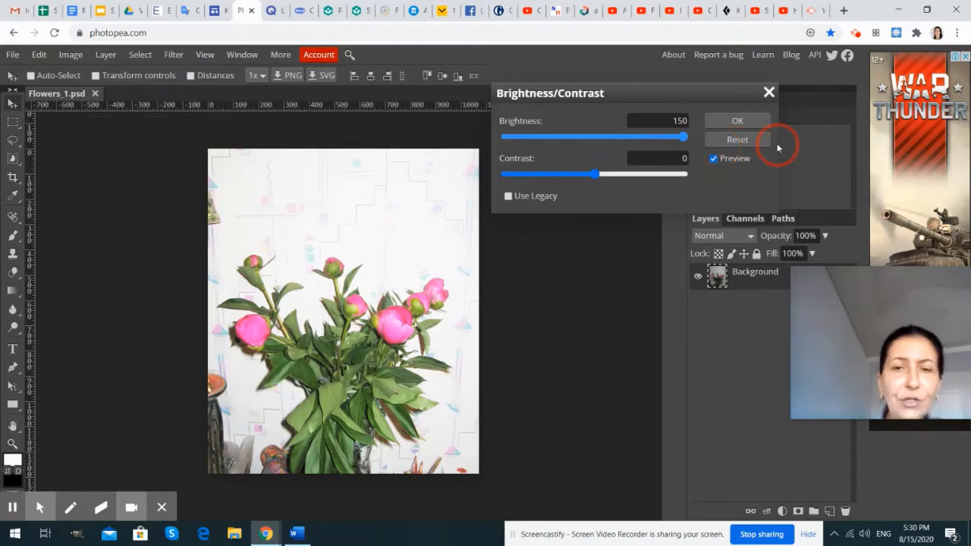
left_click_drag(778, 149, 776, 149)
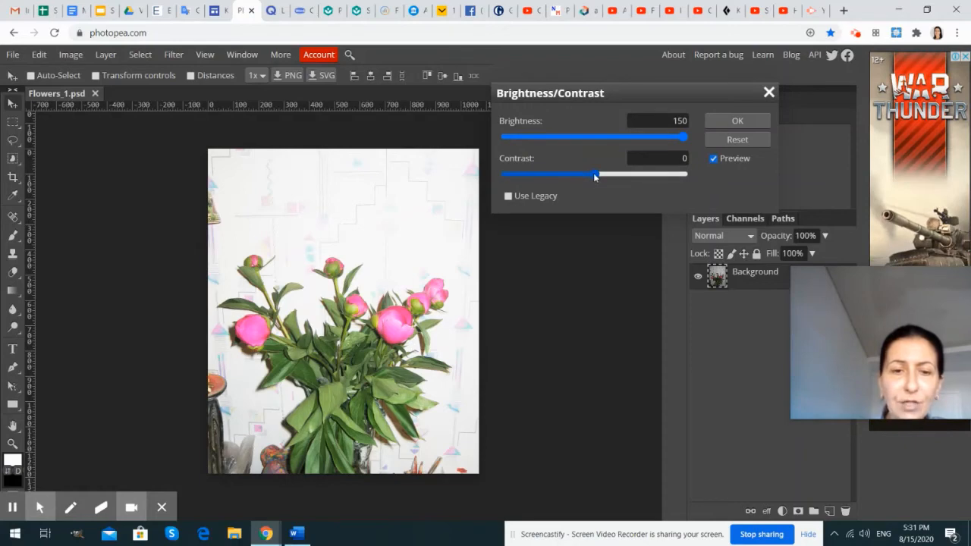
left_click_drag(593, 173, 692, 177)
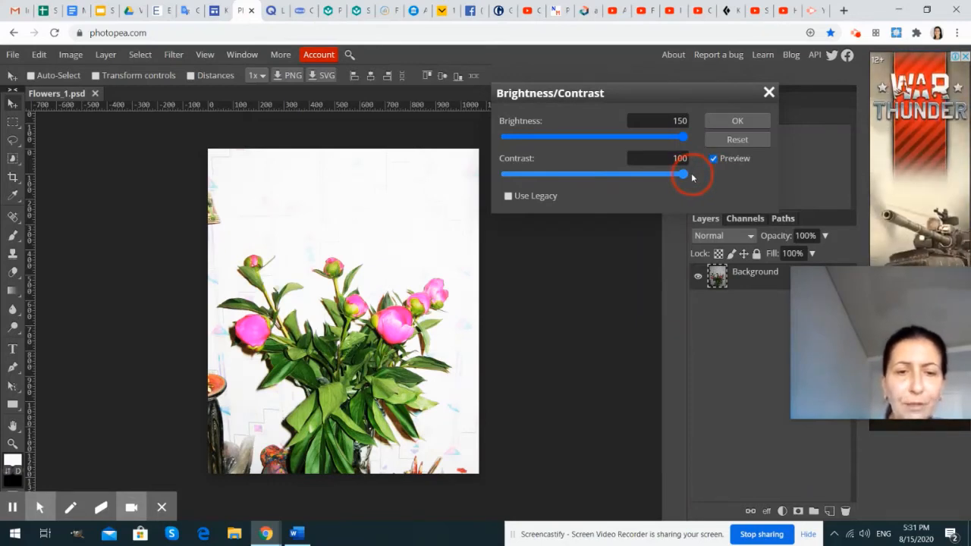
left_click_drag(692, 177, 616, 174)
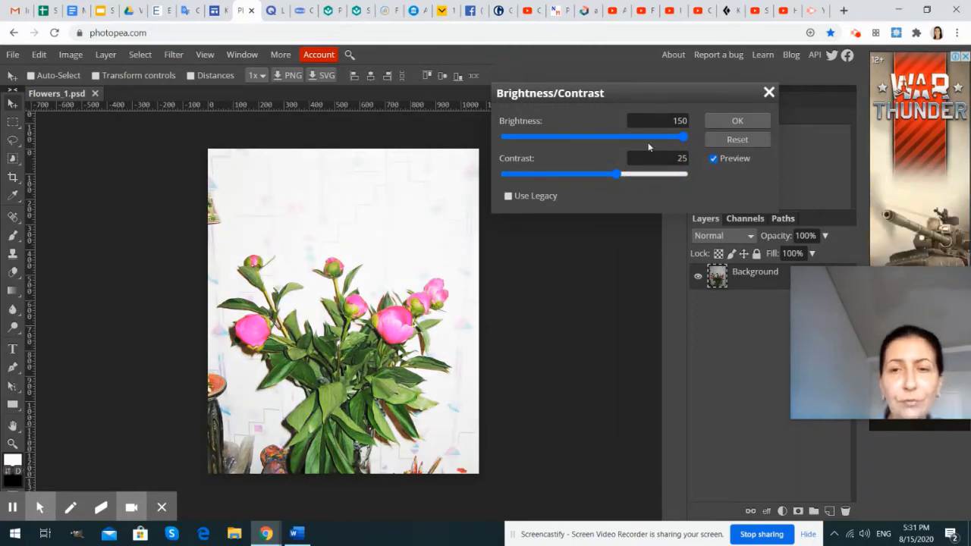
- Apply brightness 45 and contrast 13 to the photo, and compare the result with the originally opened state through the history
left_click_drag(683, 137, 594, 178)
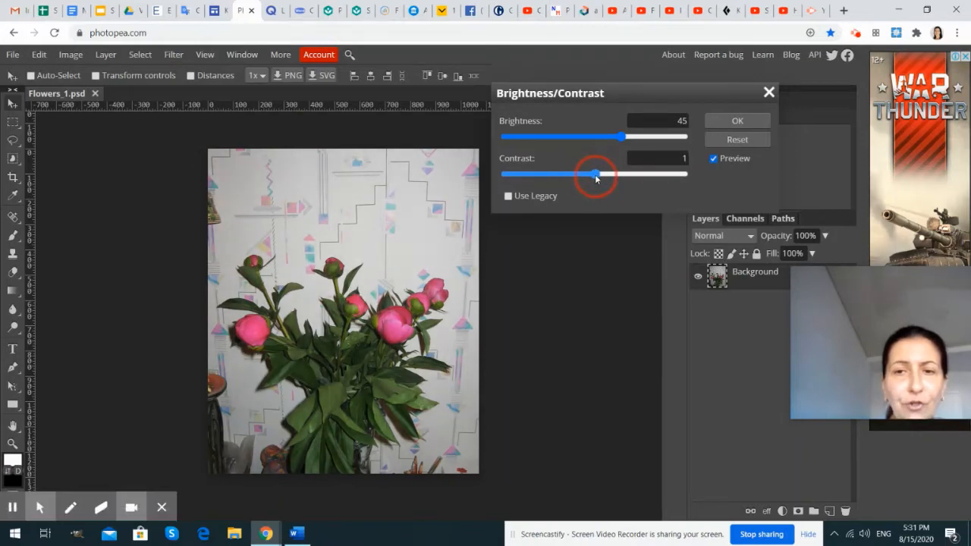
mouse_move(596, 179)
left_mouse_down()
mouse_move(585, 178)
mouse_move(607, 179)
left_mouse_up()
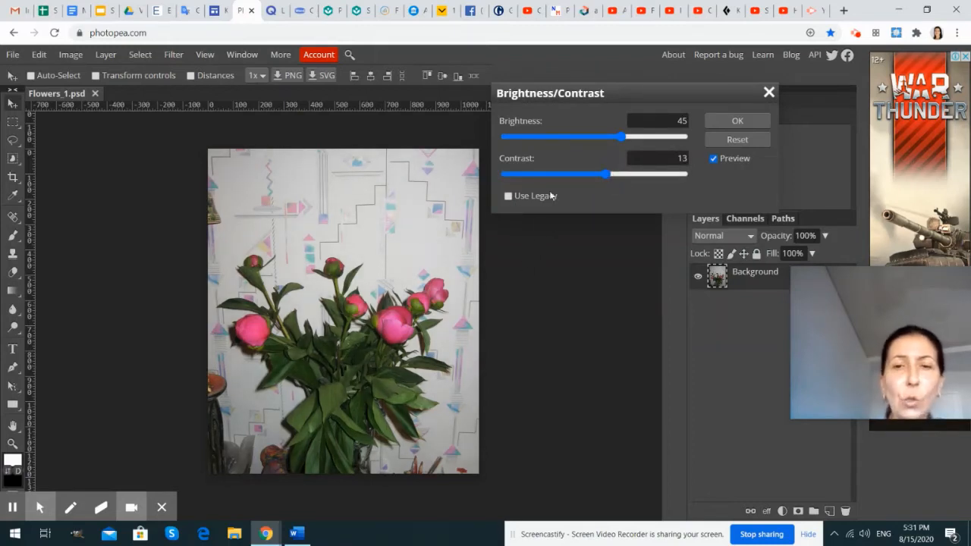
left_click(736, 121)
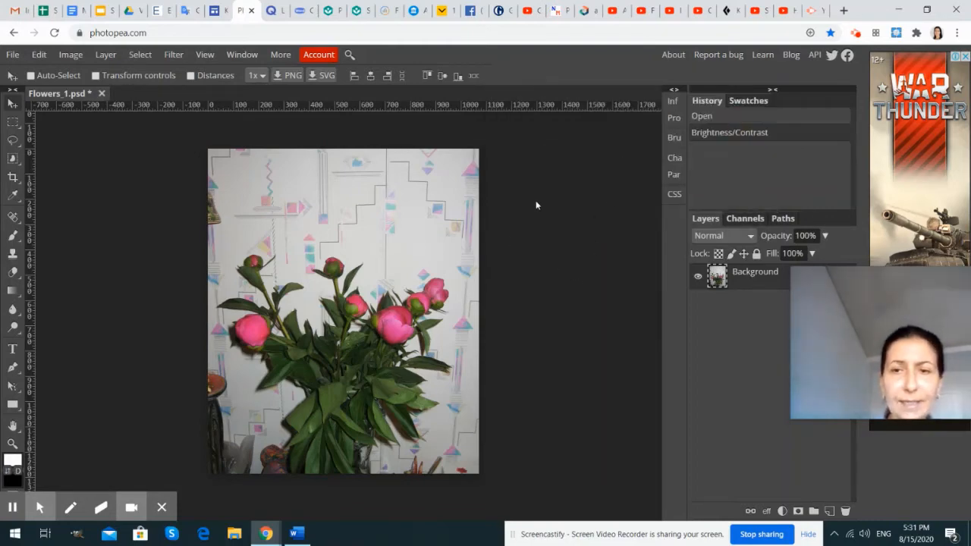
left_click(703, 119)
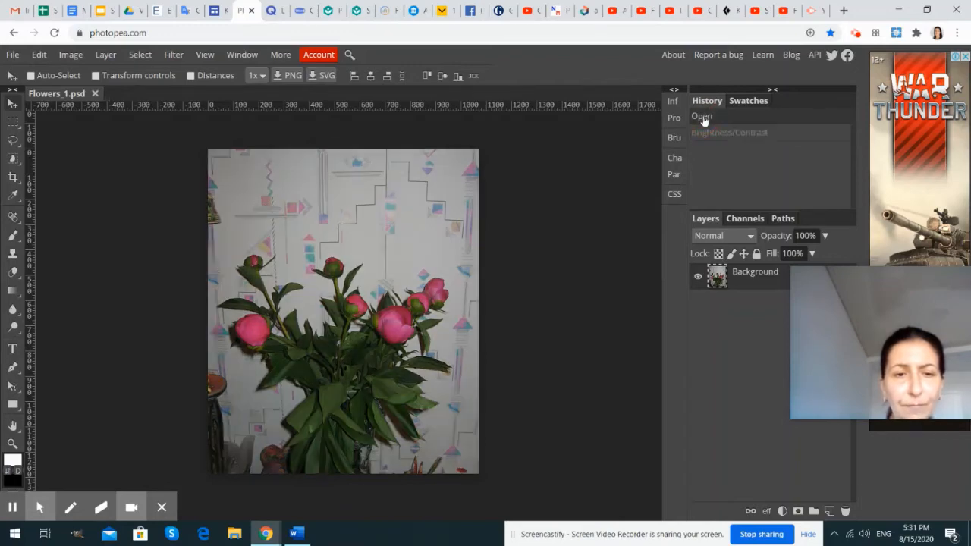
left_click(710, 135)
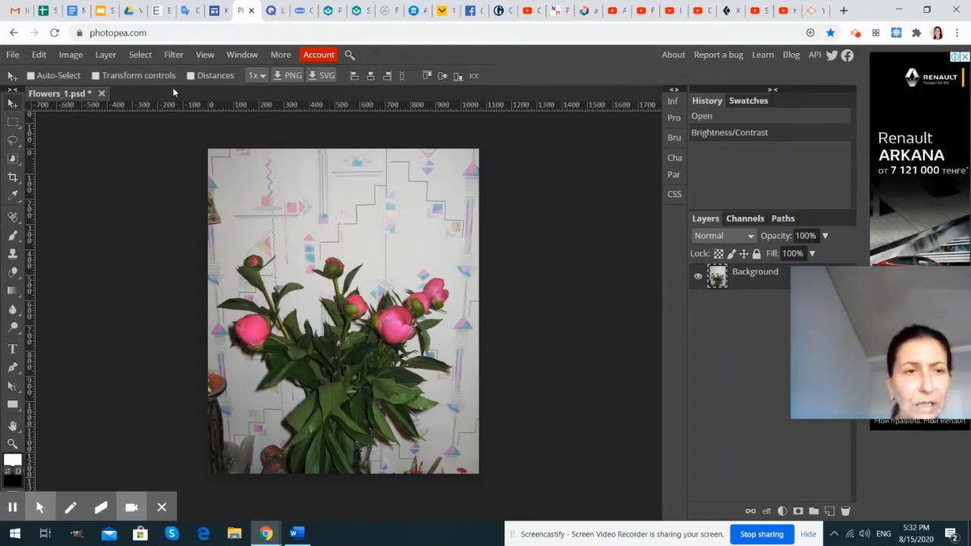
- Apply an Exposure adjustment of 0.400 to the flower photo
left_click(71, 56)
mouse_move(101, 72)
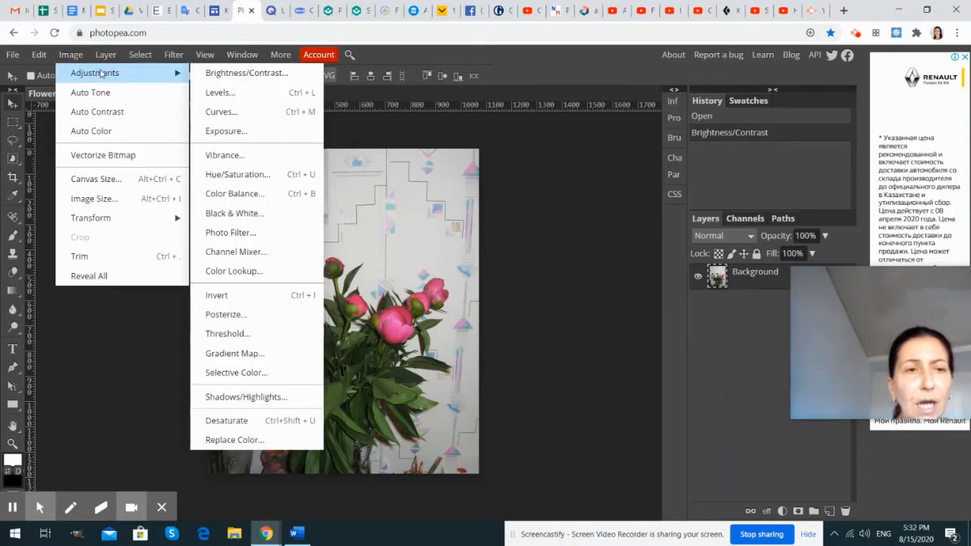
left_click(245, 133)
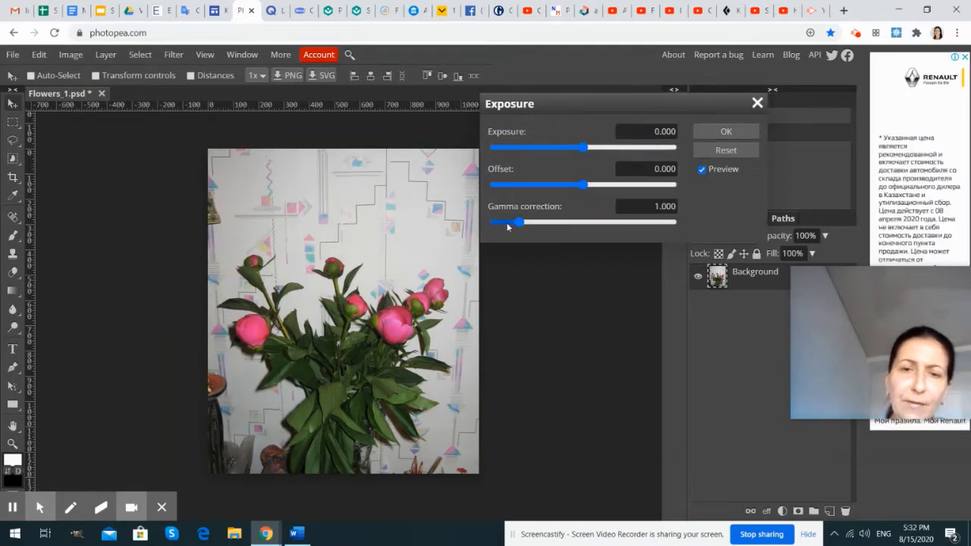
left_click(583, 148)
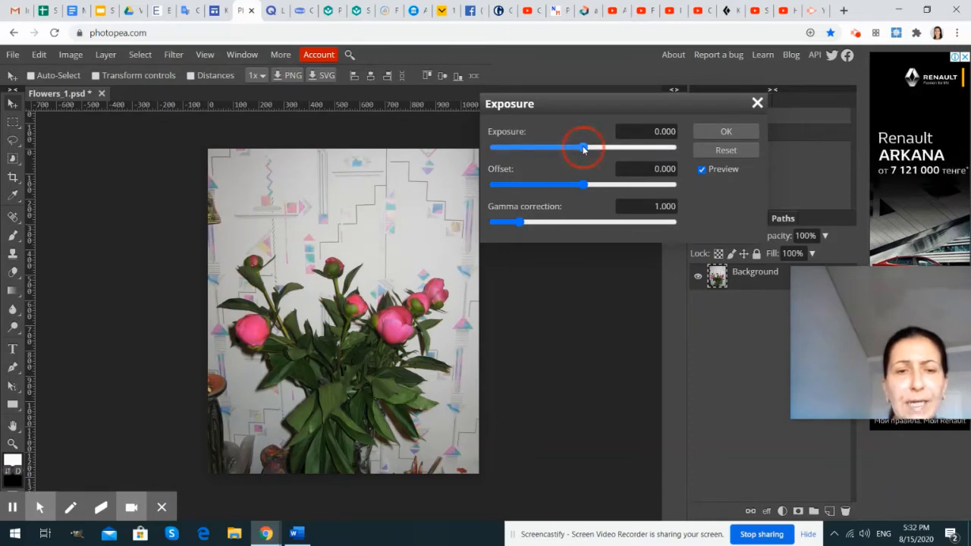
left_click_drag(583, 148, 585, 149)
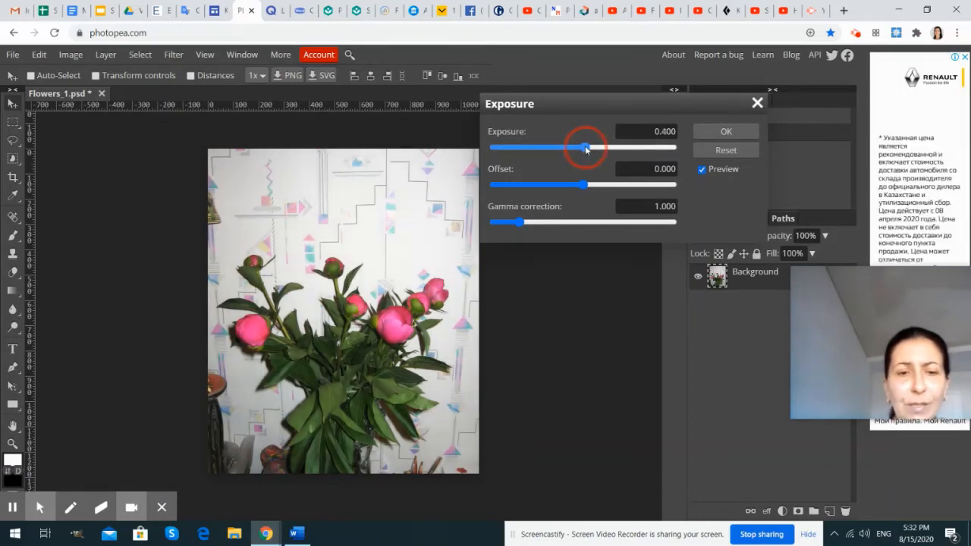
left_click_drag(585, 149, 585, 149)
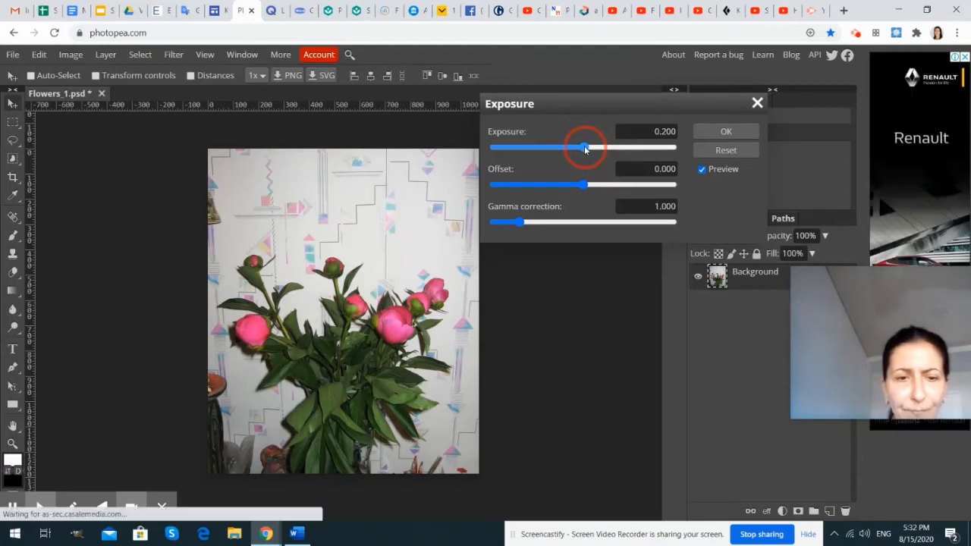
left_click_drag(586, 149, 586, 149)
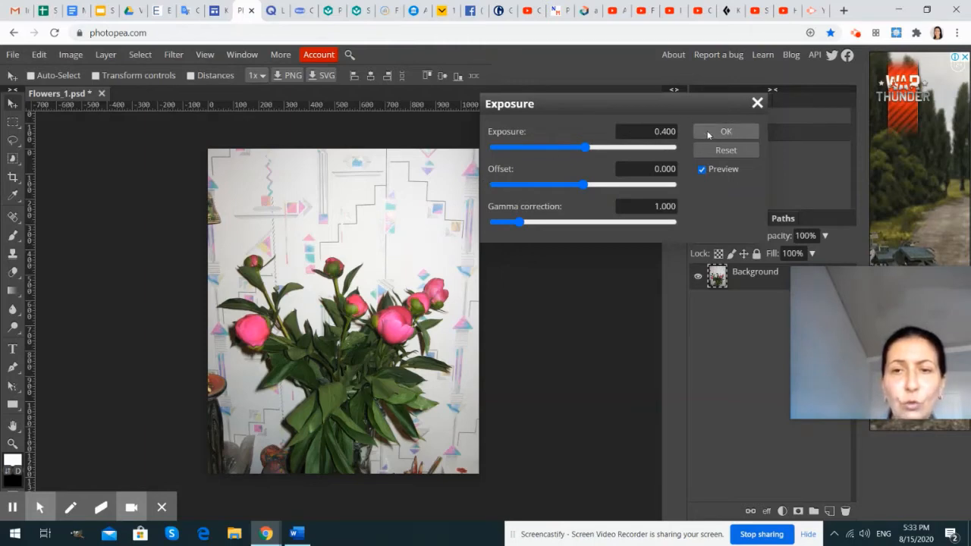
left_click_drag(586, 150, 586, 150)
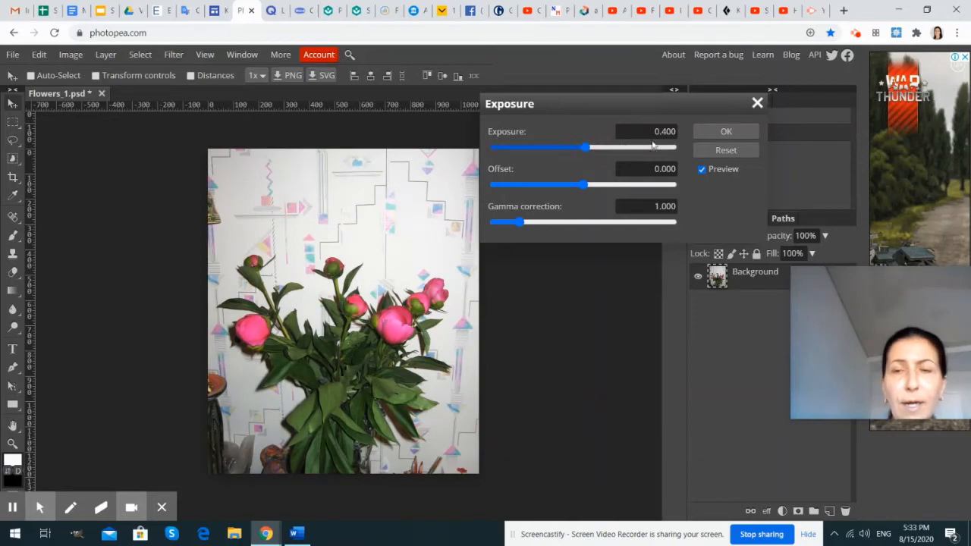
left_click(715, 133)
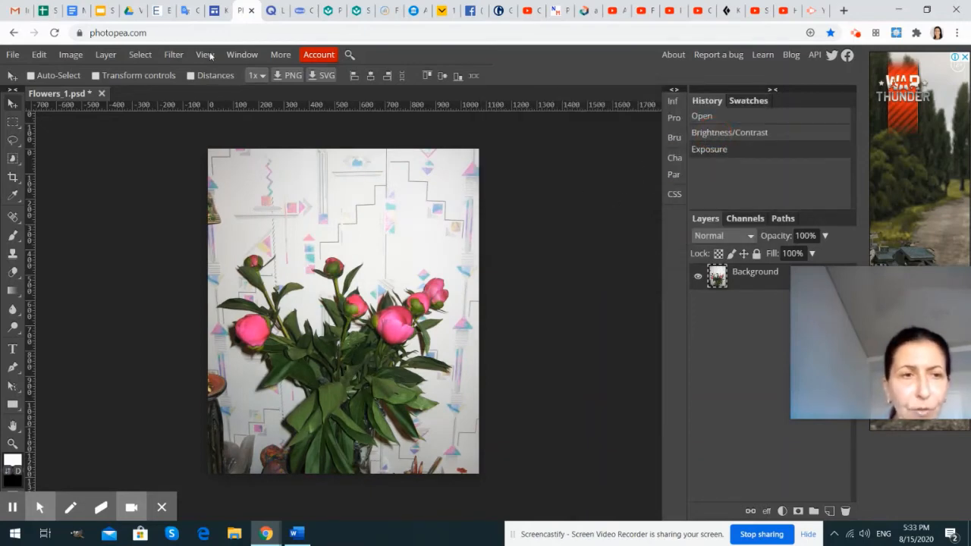
- Start a Vibrance adjustment on the flower photo, try different vibrance strengths and set vibrance to 51
left_click(70, 56)
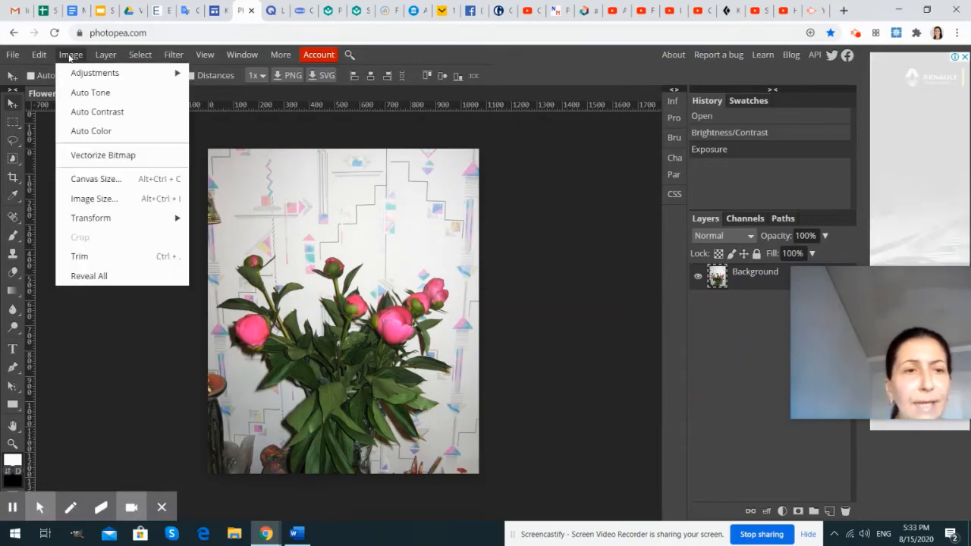
mouse_move(95, 75)
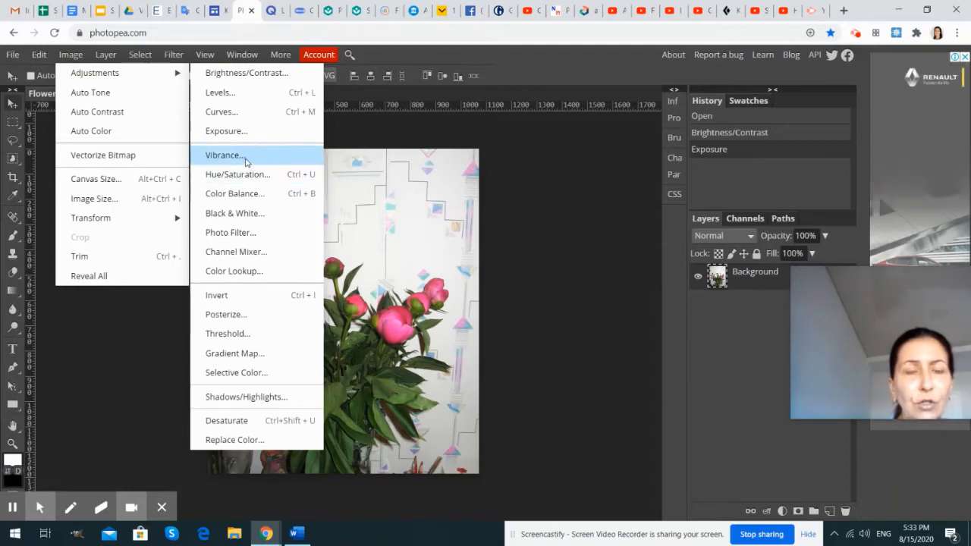
left_click(240, 159)
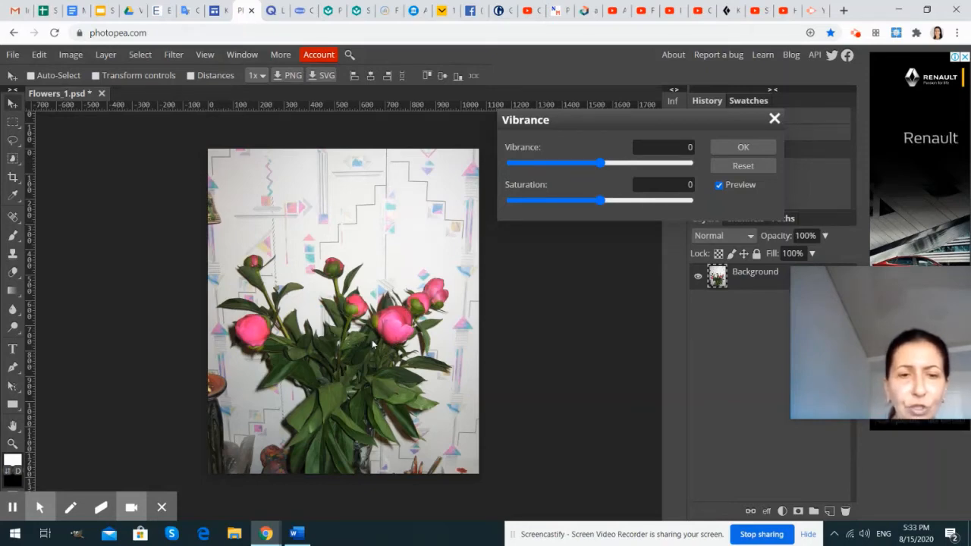
left_click(601, 164)
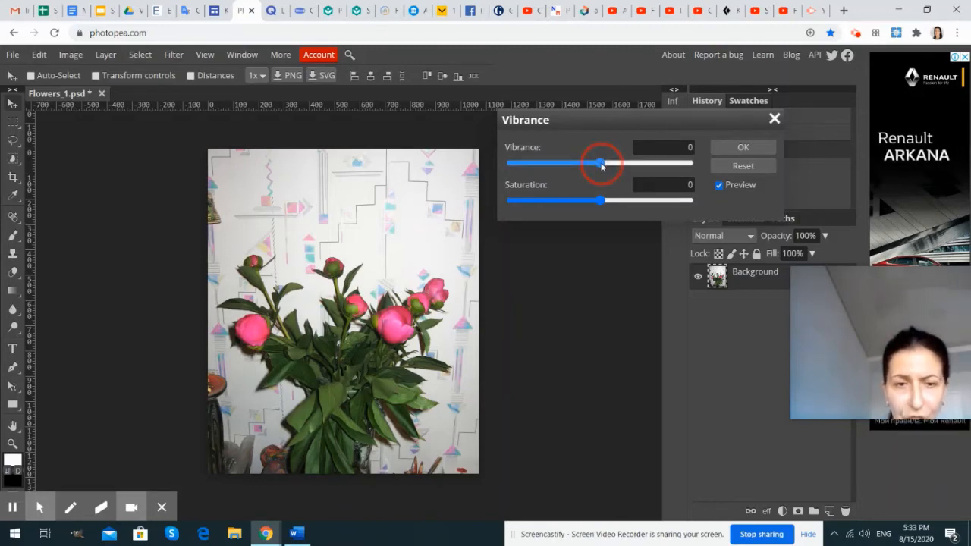
left_click_drag(602, 165, 573, 164)
left_click_drag(774, 165, 601, 173)
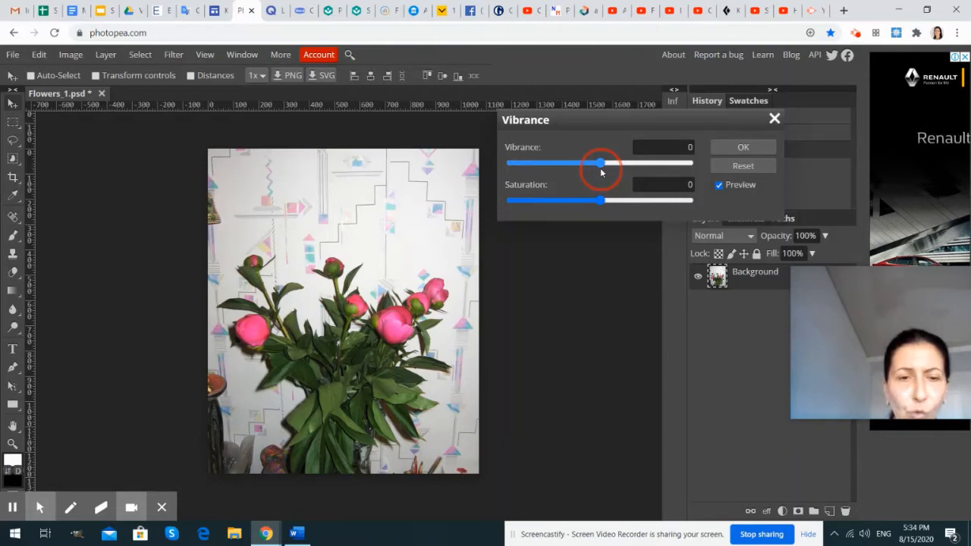
left_click_drag(600, 173, 654, 179)
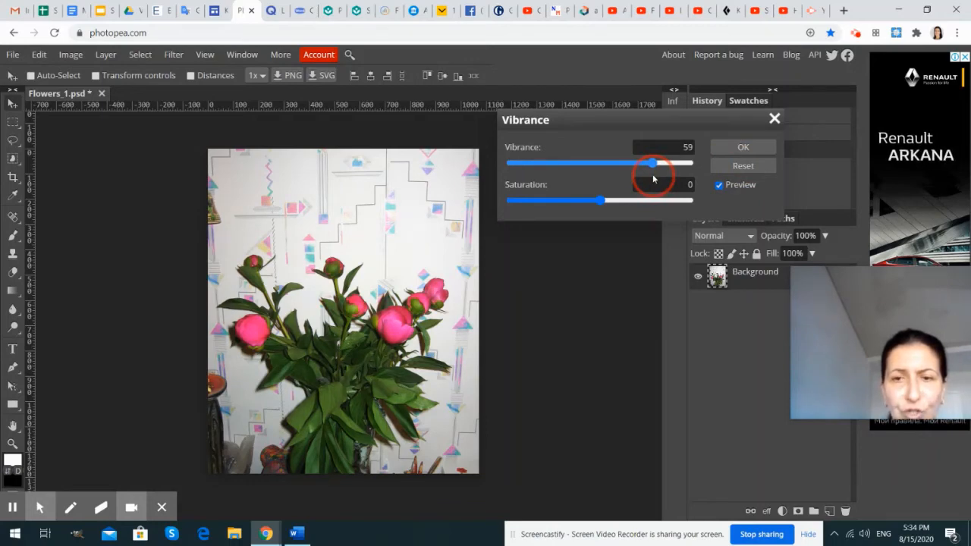
mouse_move(653, 179)
left_mouse_down()
mouse_move(644, 180)
mouse_move(663, 179)
mouse_move(645, 179)
left_mouse_up()
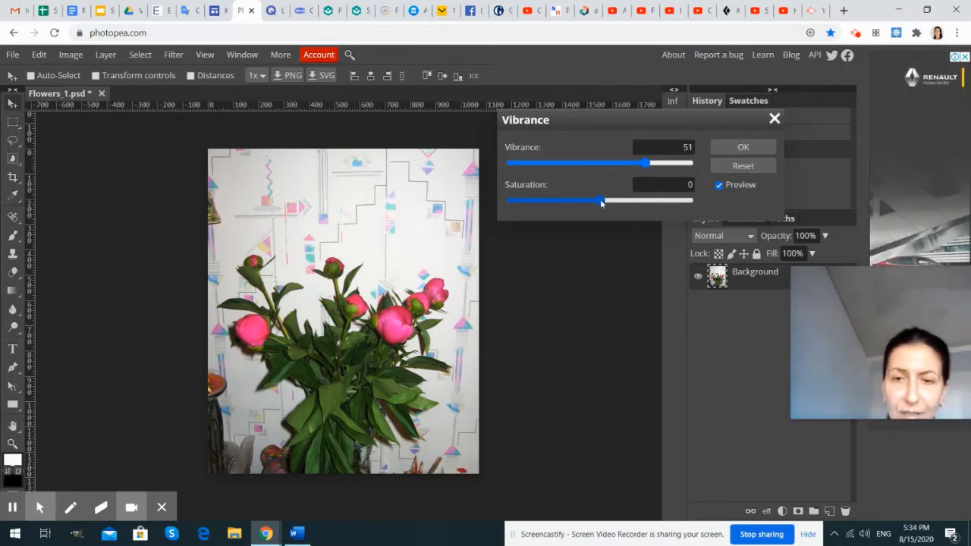
- Try the saturation extremes of 100 and -100 on the photo, and return saturation to 0
left_click_drag(601, 202, 728, 201)
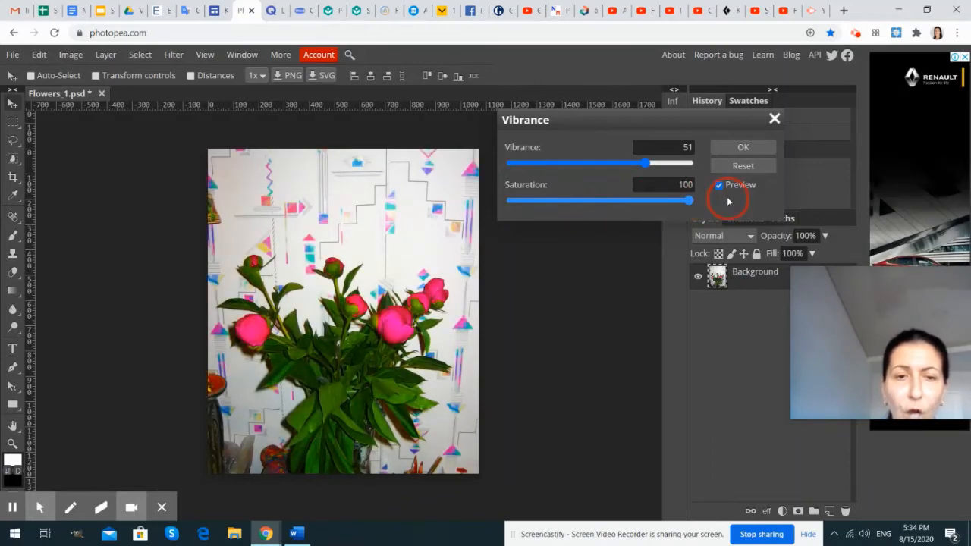
left_click_drag(713, 202, 495, 208)
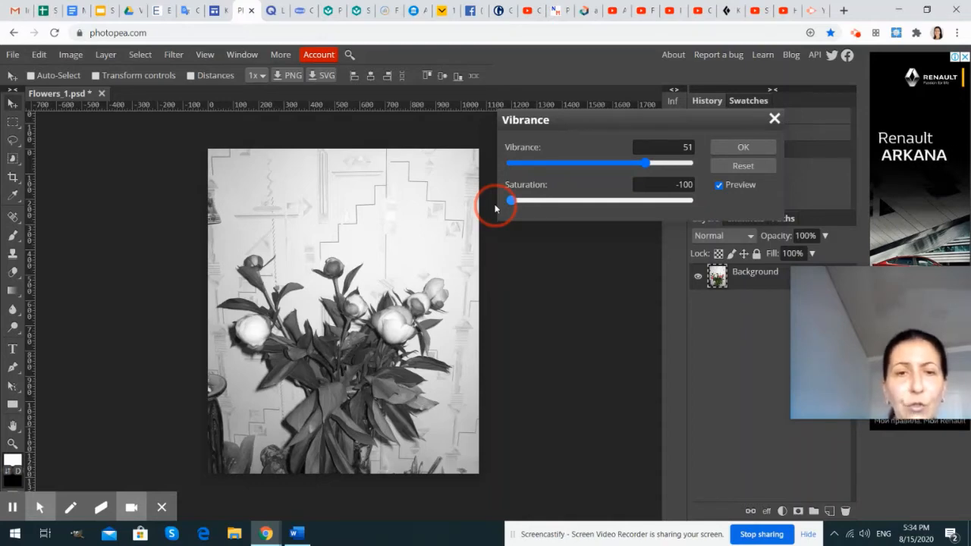
left_click(72, 57)
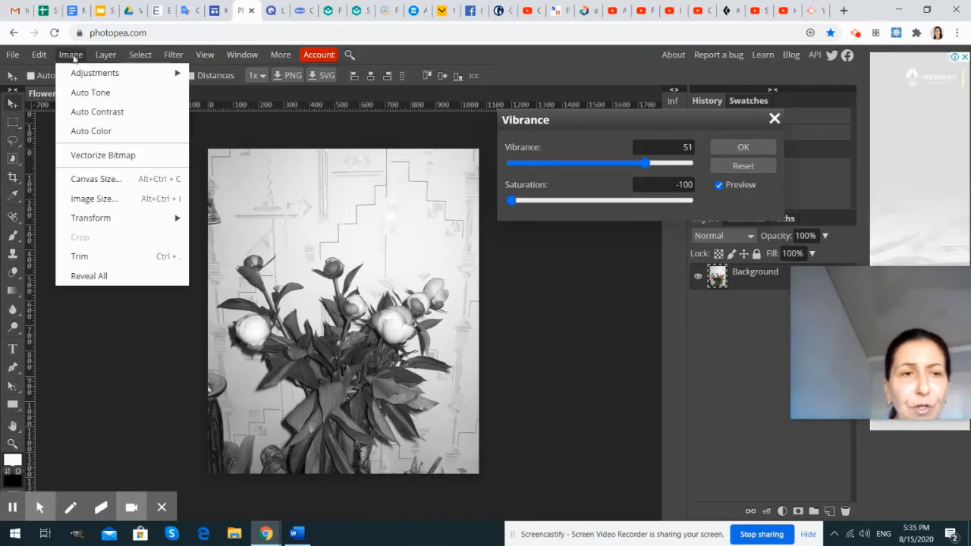
mouse_move(108, 78)
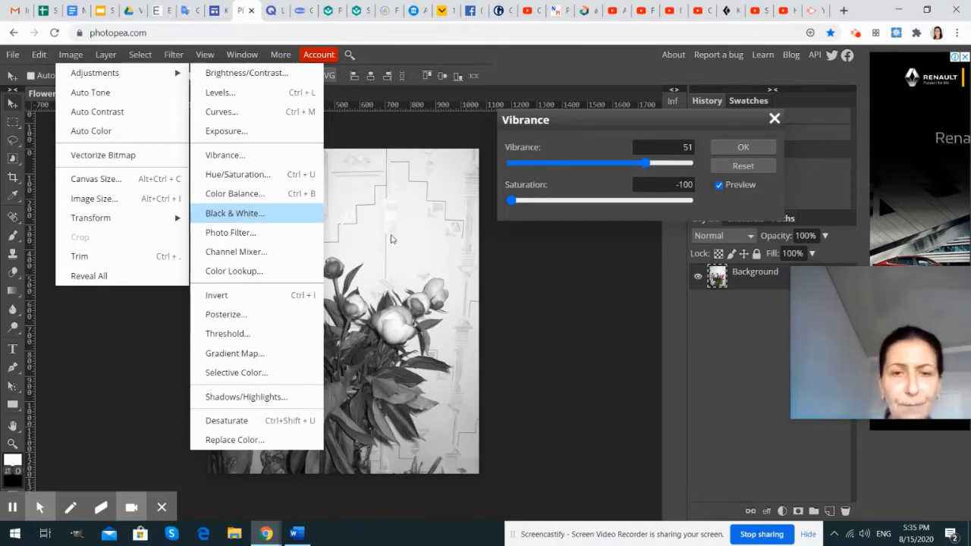
left_click(549, 277)
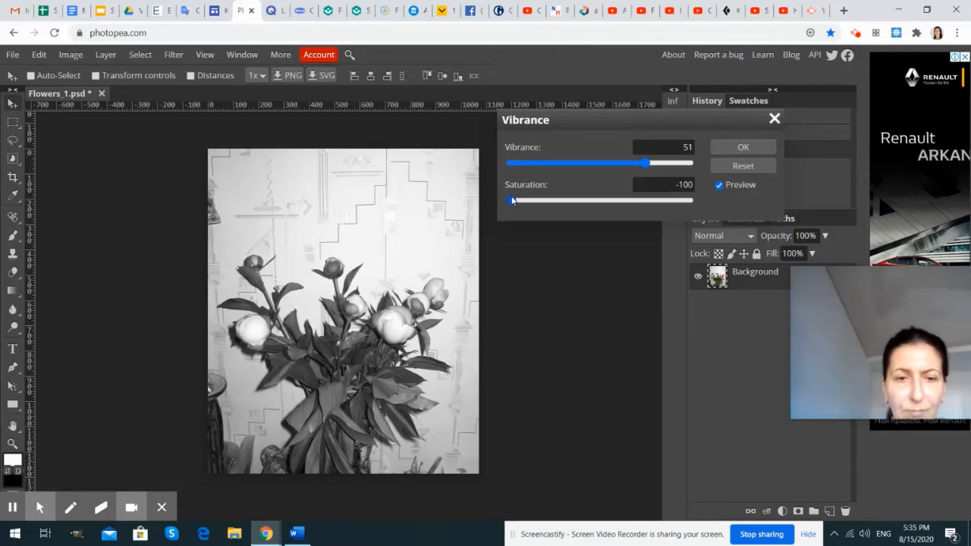
left_click_drag(512, 201, 601, 201)
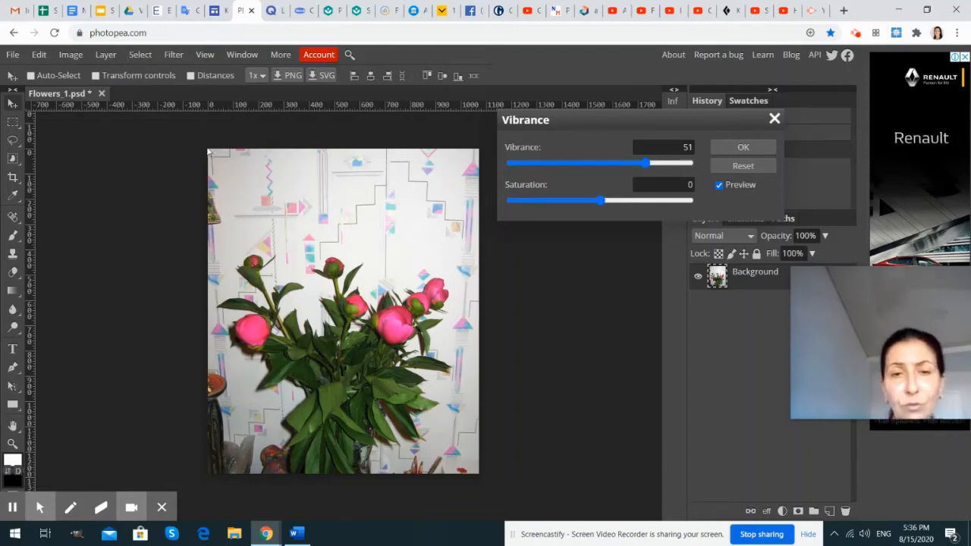
- Apply the Vibrance adjustment and compare the edited photo with its originally opened state through the history, ending on the edited version
left_click(738, 148)
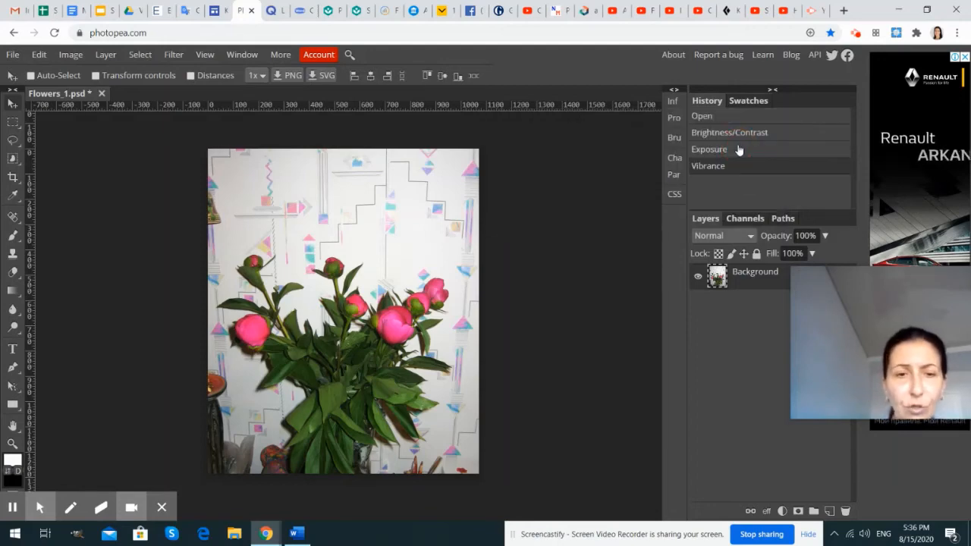
left_click(701, 119)
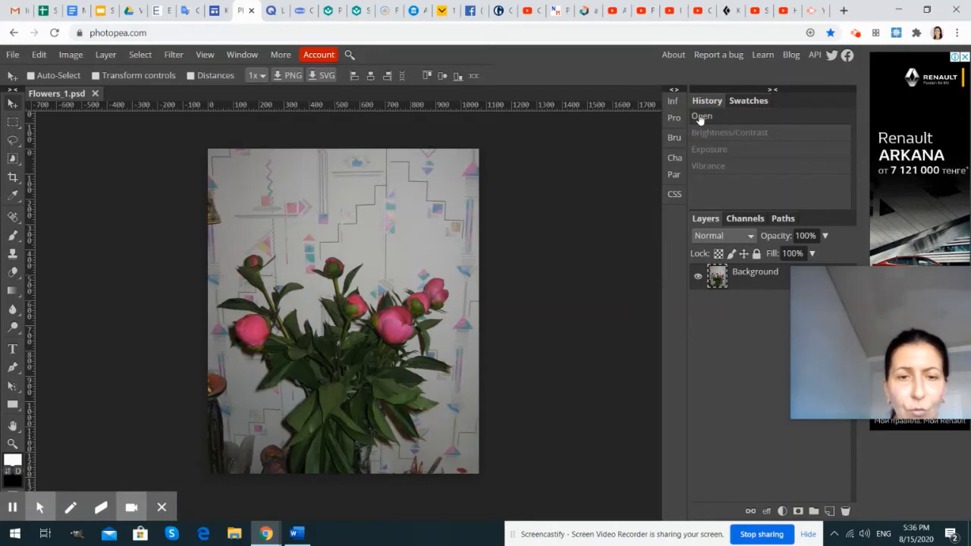
left_click(706, 167)
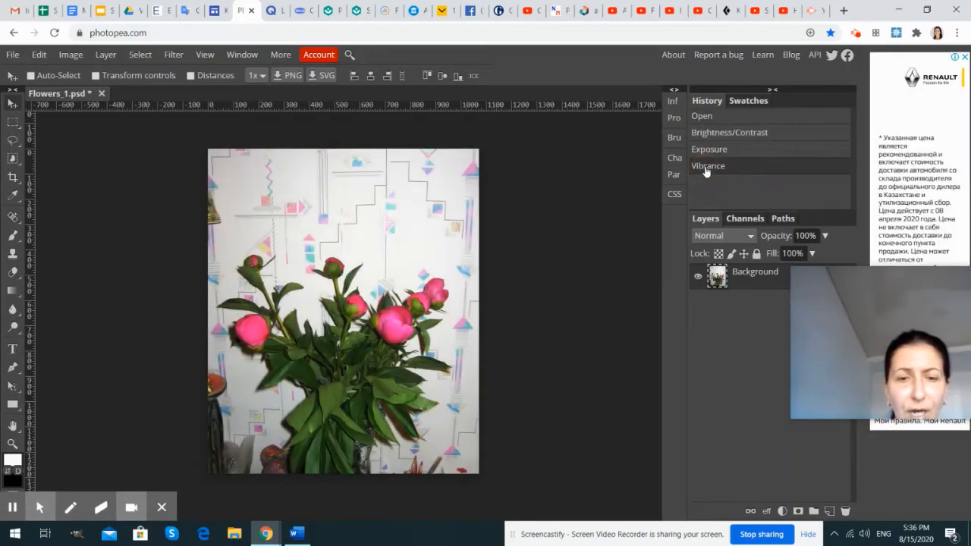
left_click(702, 119)
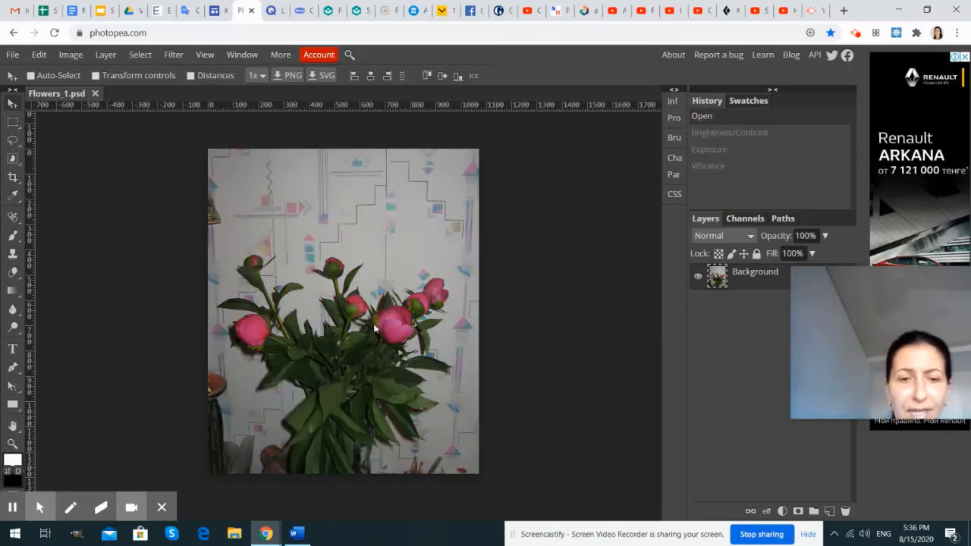
left_click(710, 166)
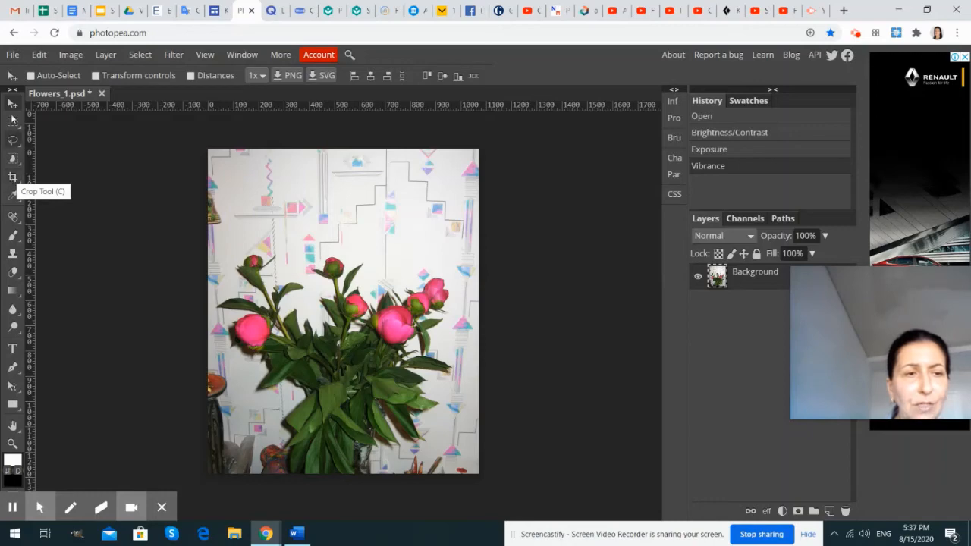
- Draw a crop frame around the bouquet and pull its left, top and right edges inside the photo's borders
left_click(12, 180)
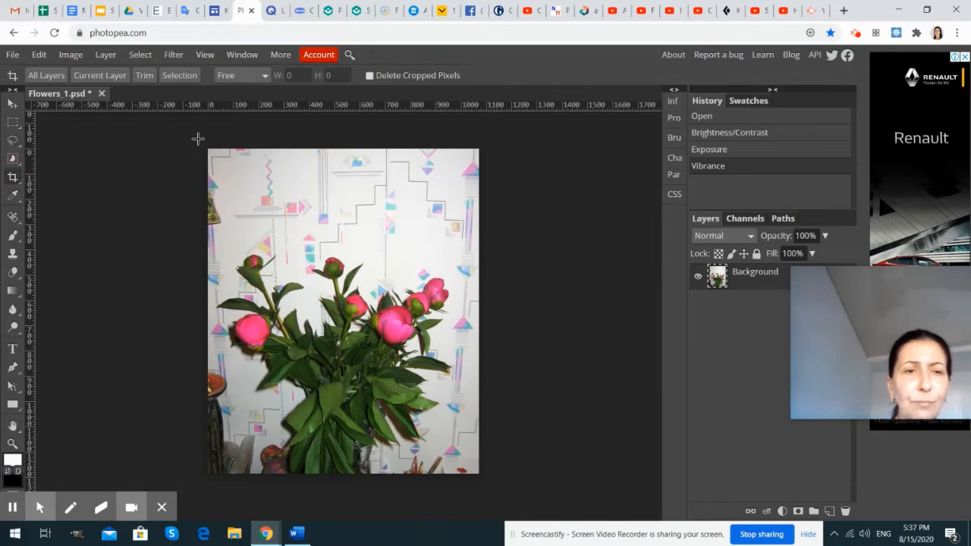
left_click_drag(197, 139, 502, 447)
left_click_drag(350, 448, 350, 443)
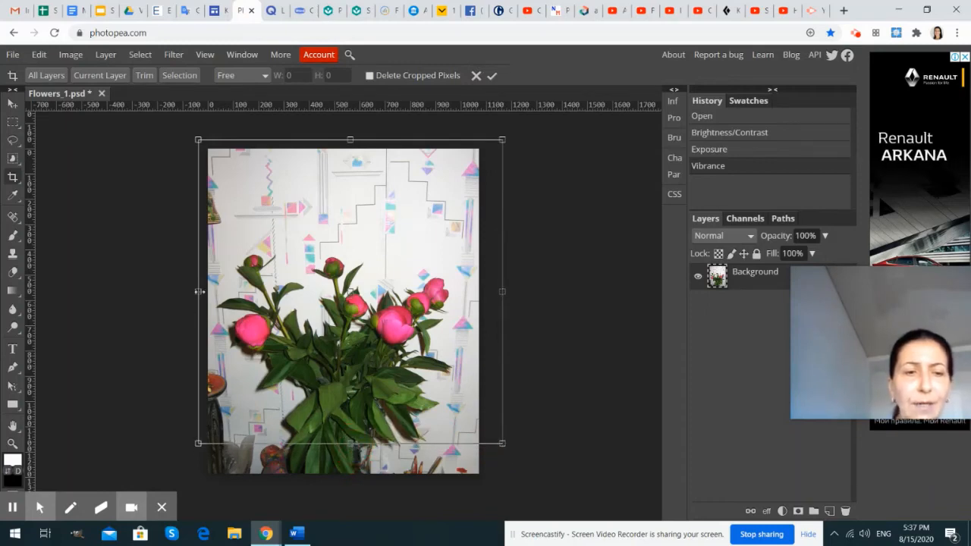
left_click_drag(200, 291, 226, 292)
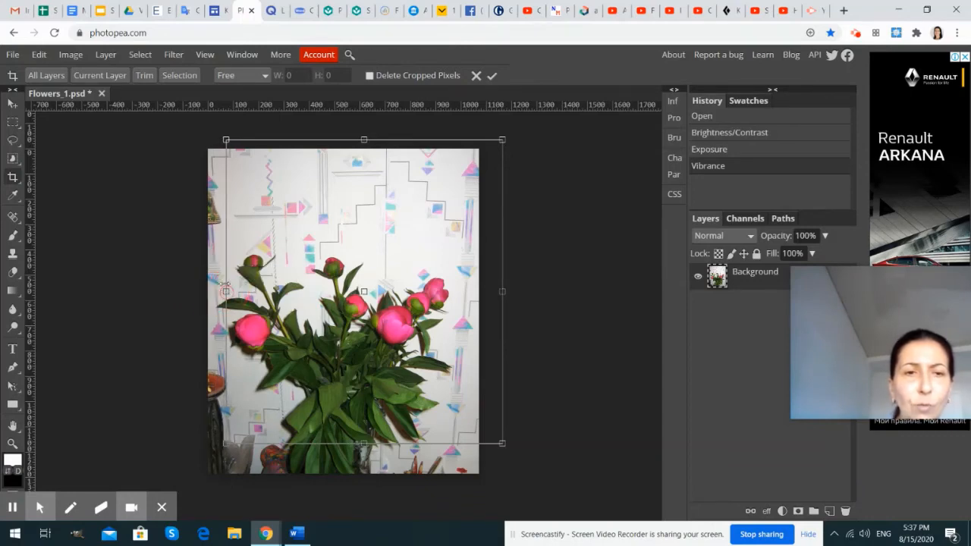
left_click_drag(364, 138, 363, 182)
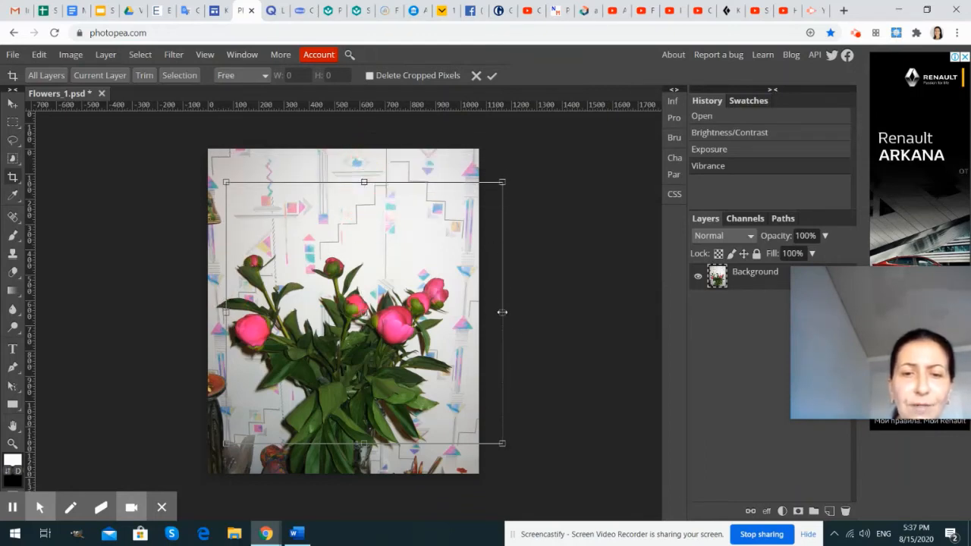
left_click_drag(502, 312, 463, 314)
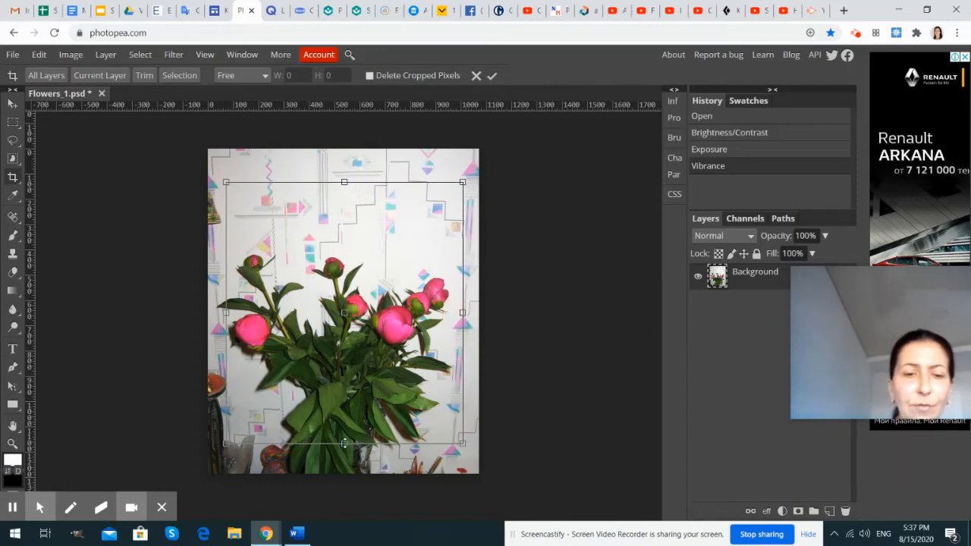
- Fine-tune the crop frame's edges, crop the photo to about 936 by 1020 px, and switch back to the Move tool
left_click_drag(345, 443, 345, 444)
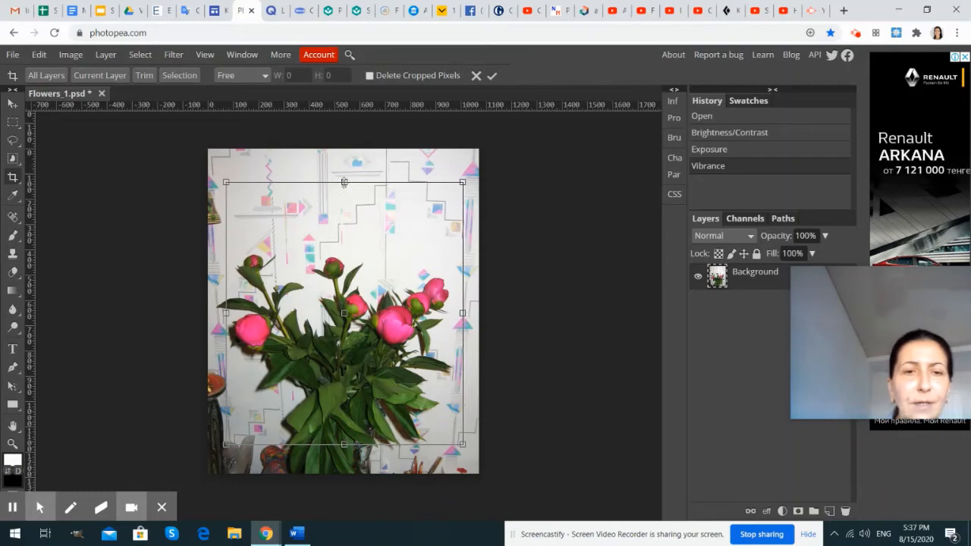
left_click_drag(226, 313, 226, 312)
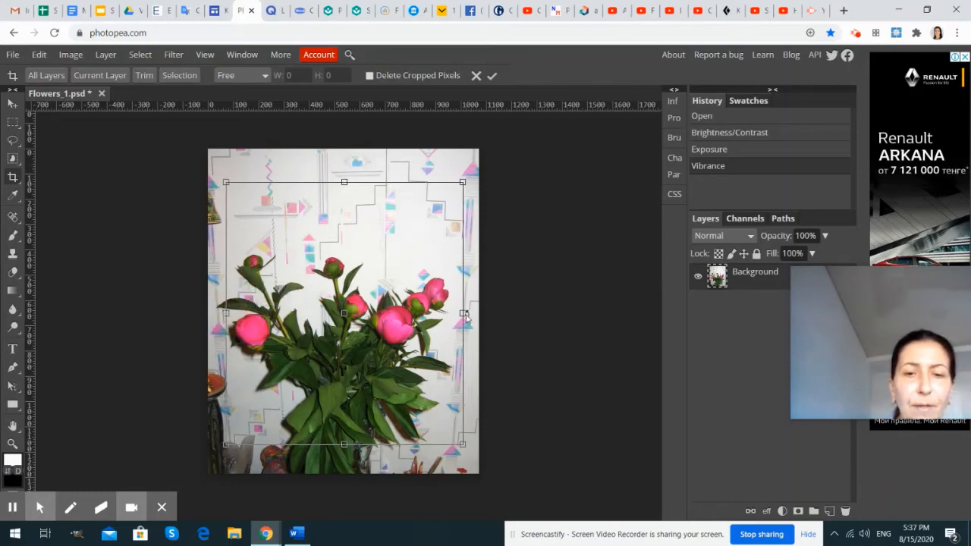
left_click_drag(463, 312, 463, 313)
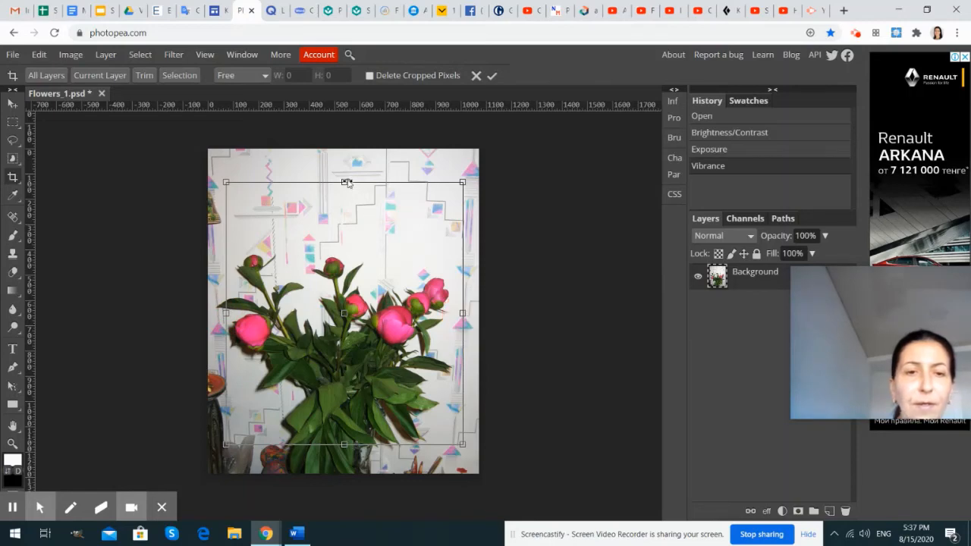
left_click_drag(344, 182, 343, 186)
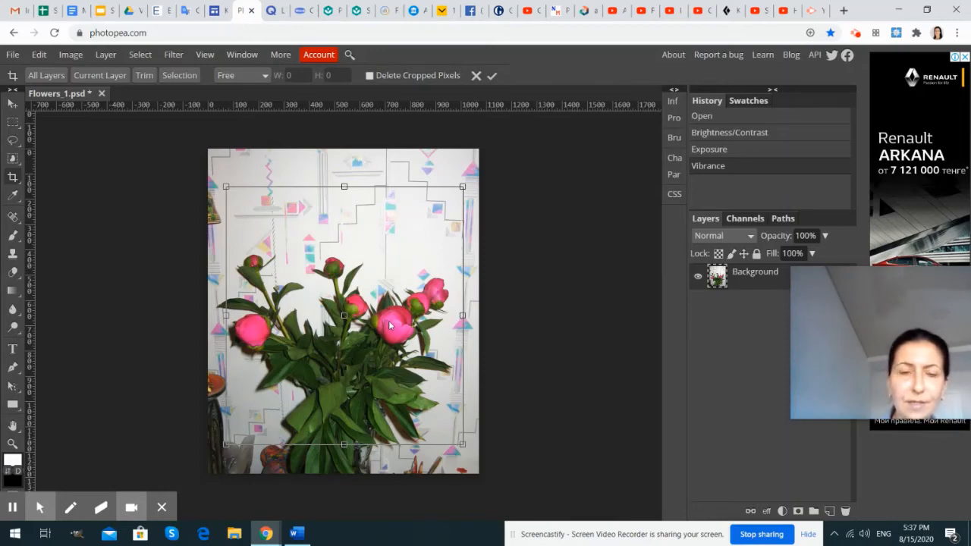
key("Return")
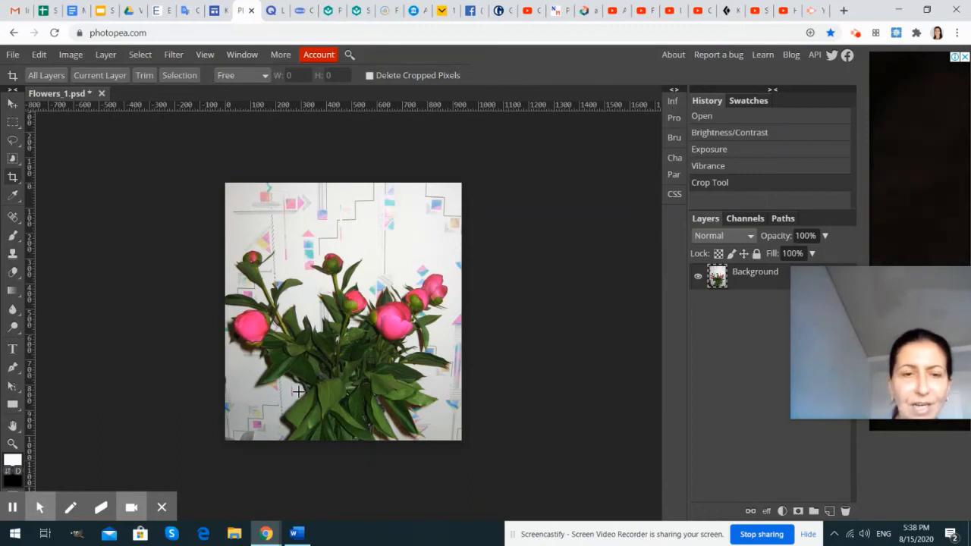
left_click(12, 104)
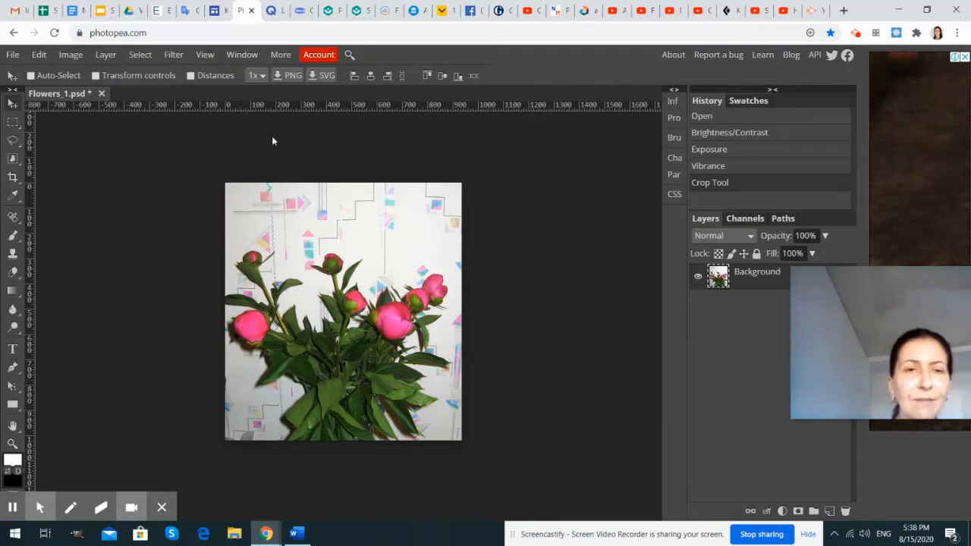
- Export the cropped photo as a JPG at 100% quality and dismiss the browser's download notice
left_click(12, 56)
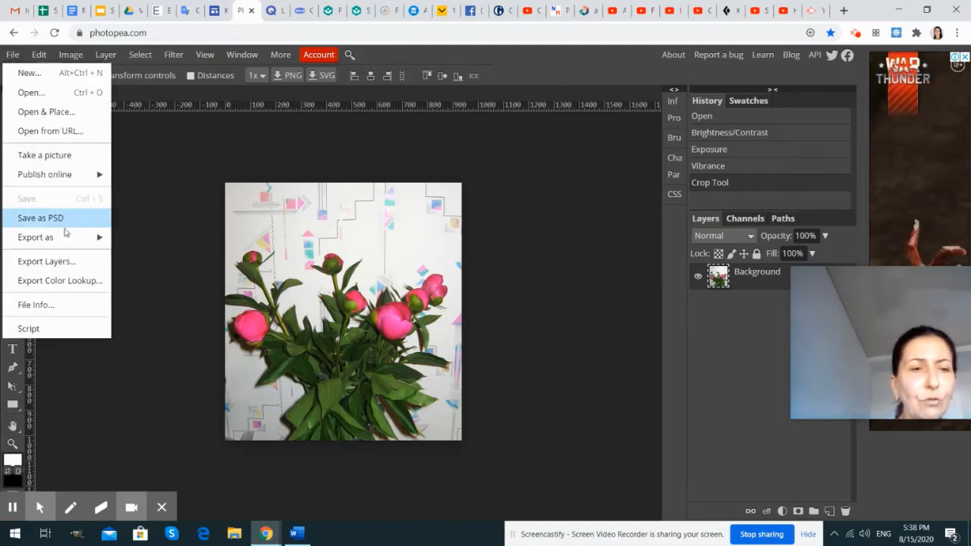
mouse_move(62, 238)
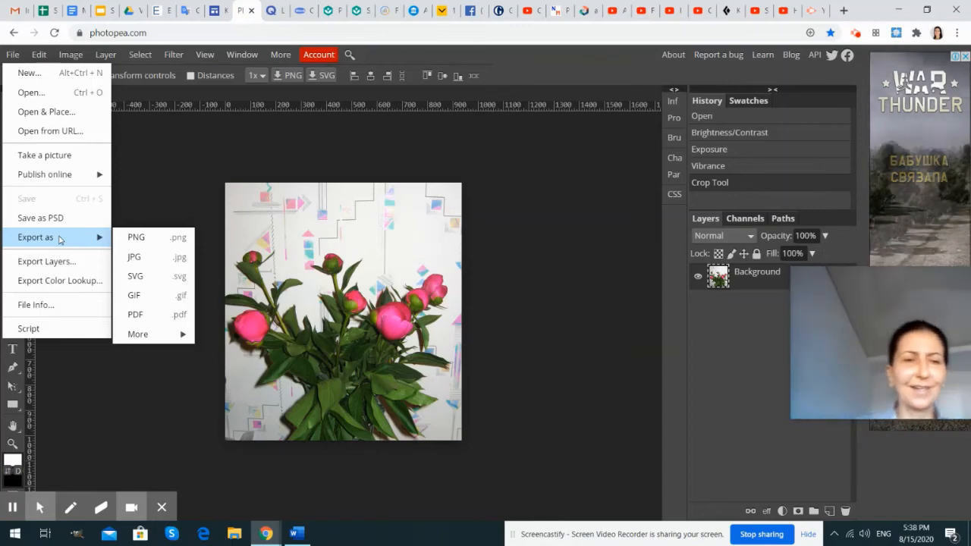
left_click(141, 261)
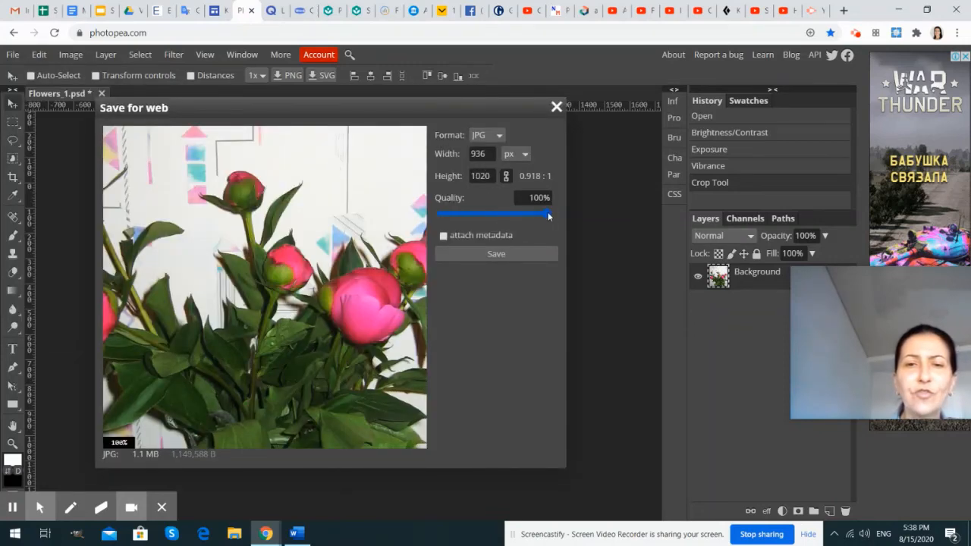
mouse_move(548, 215)
left_mouse_down()
mouse_move(499, 215)
mouse_move(564, 217)
left_mouse_up()
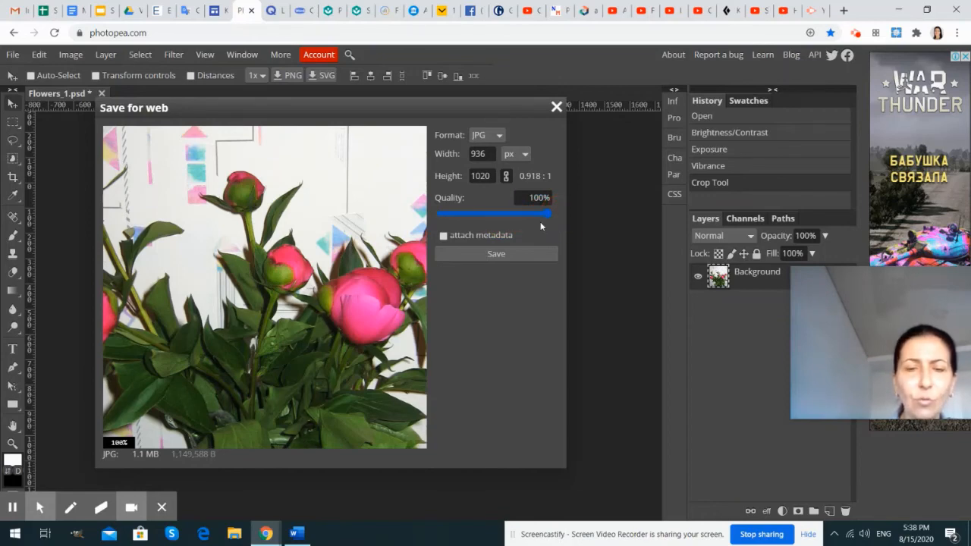
left_click(496, 254)
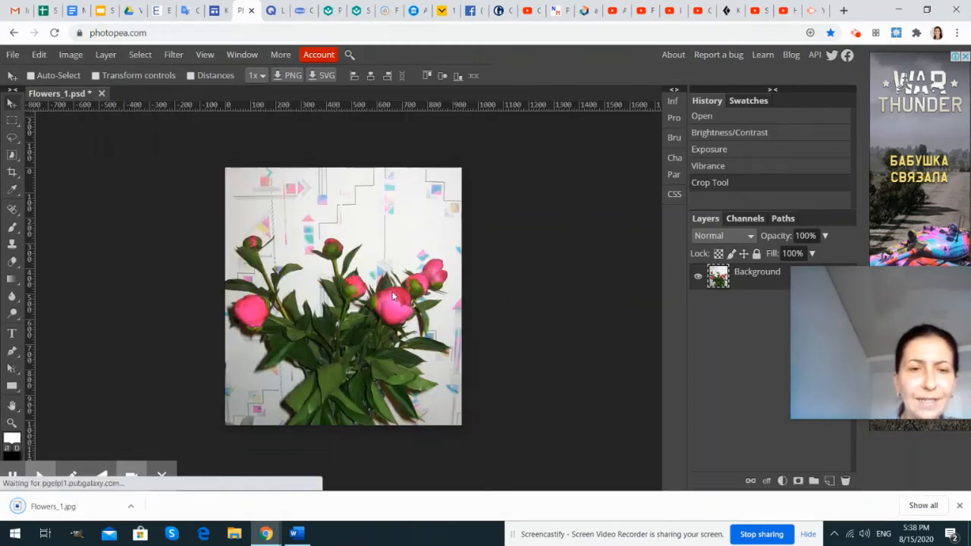
left_click(960, 505)
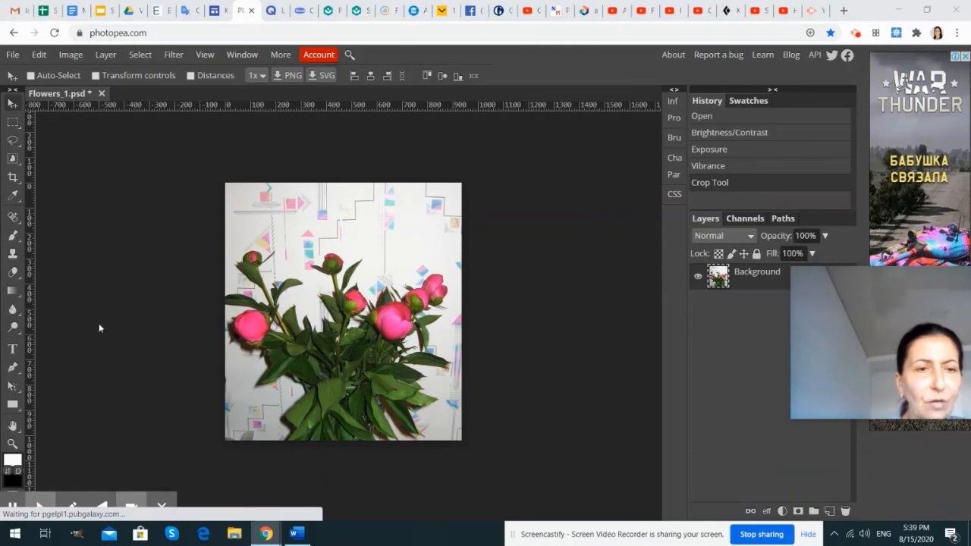
- Switch to File Explorer and rename the exported Flowers_1 photo in the Downloads folder as Flowers_edited
key("super+e")
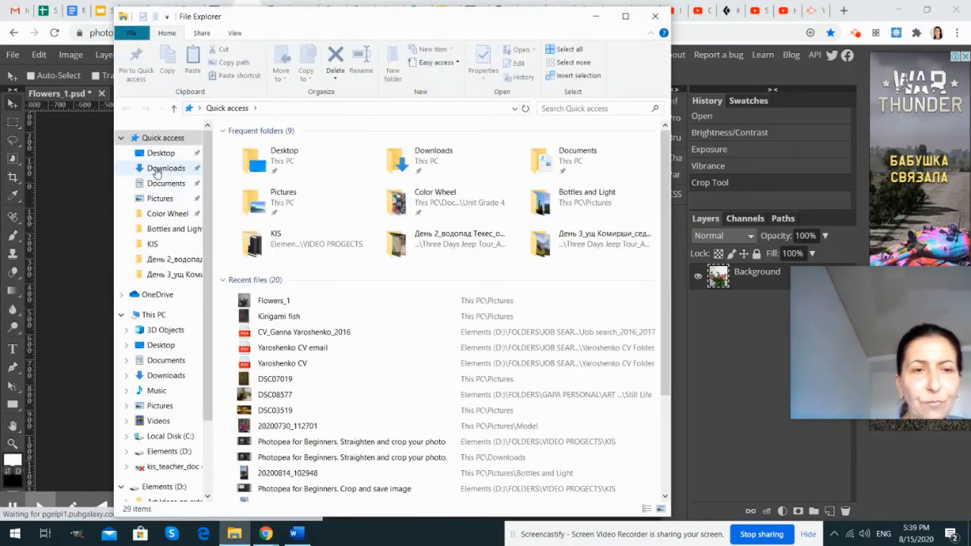
left_click(155, 169)
scroll(364, 342, "down", 2)
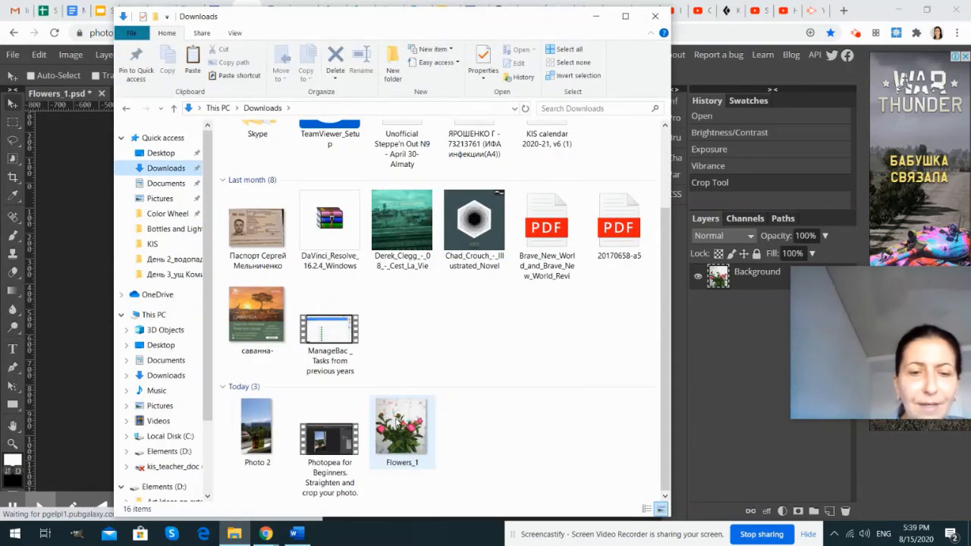
left_click(400, 439)
right_click(400, 438)
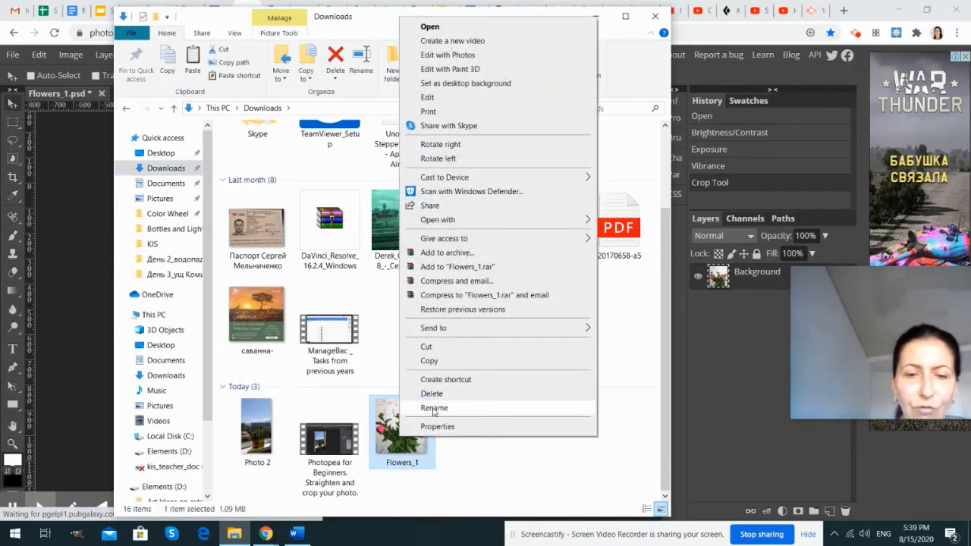
left_click(434, 408)
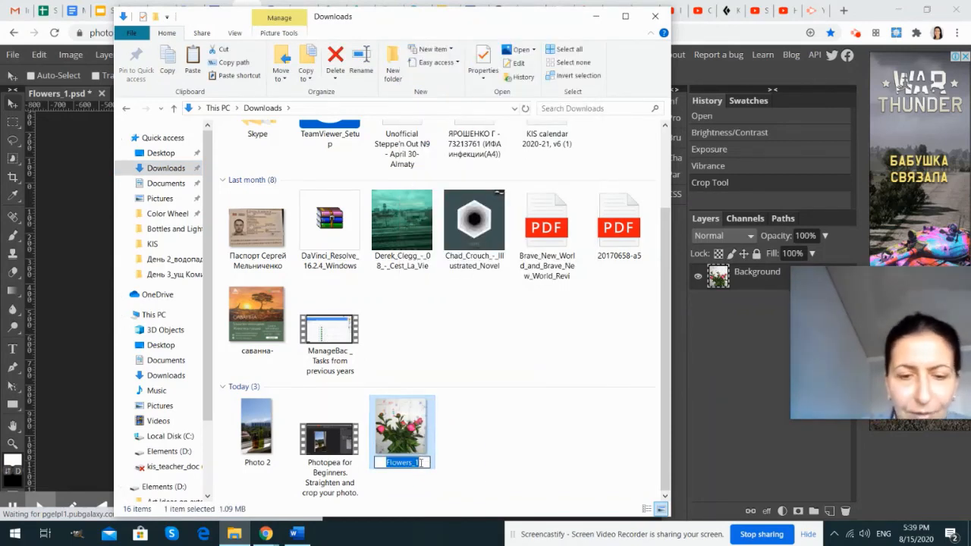
left_click(421, 463)
key("BackSpace")
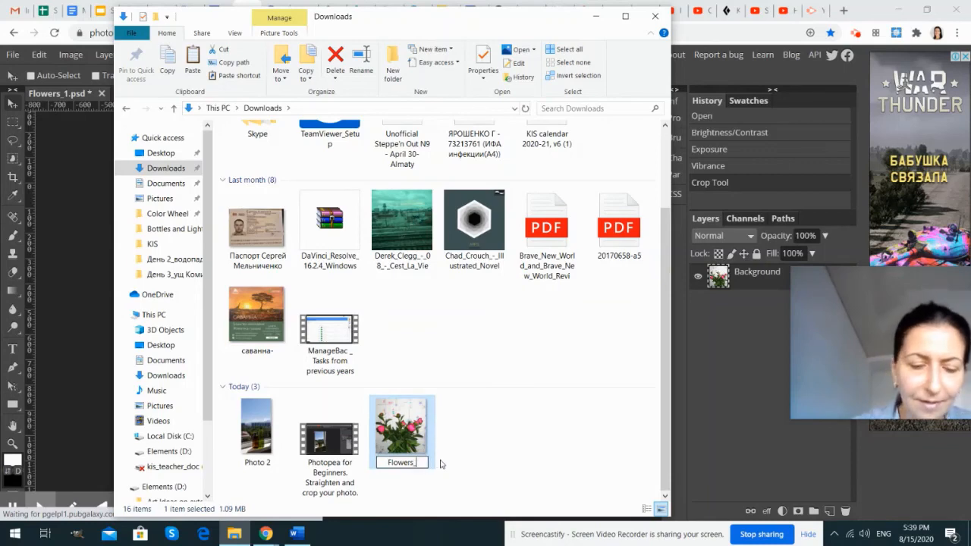
type("edited")
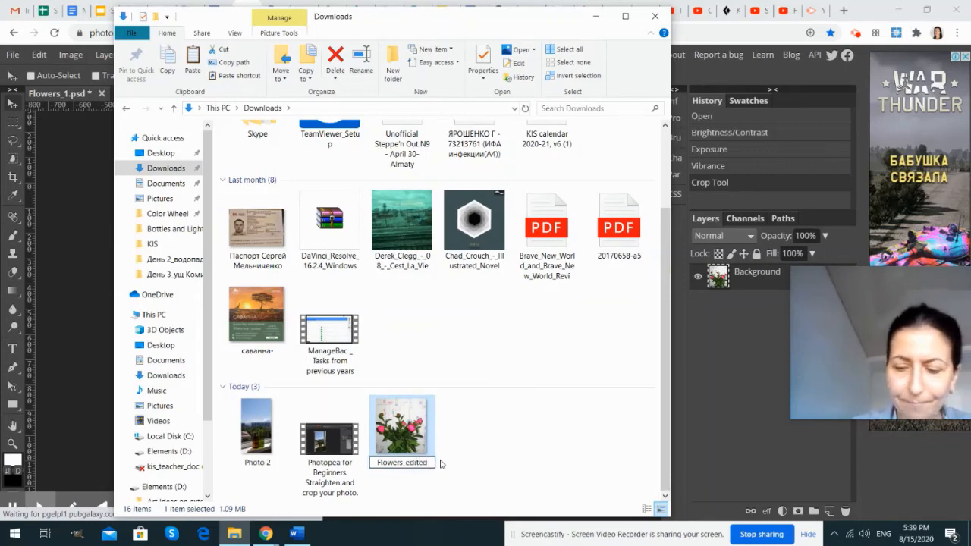
key("Return")
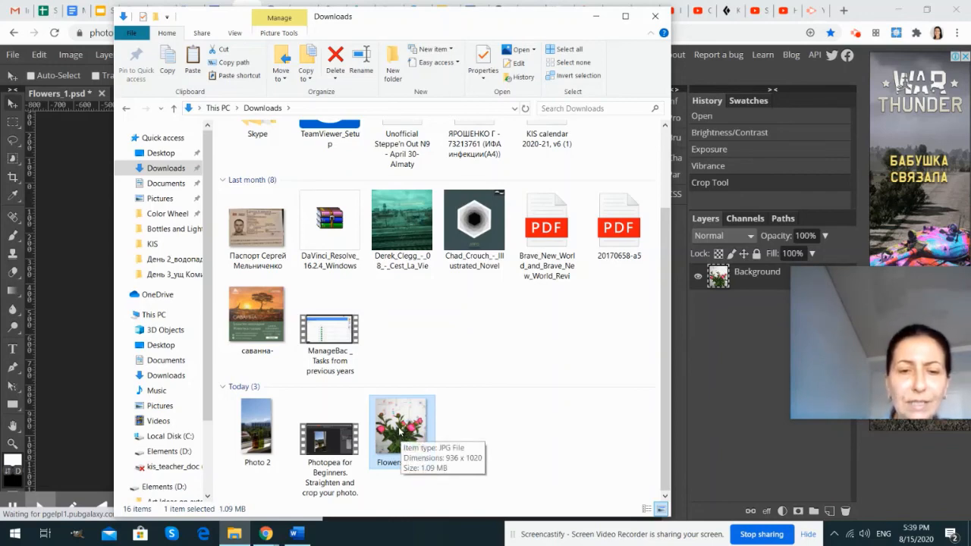
- Move the Flowers_edited photo from the Downloads folder to the Pictures folder
key("ctrl+x")
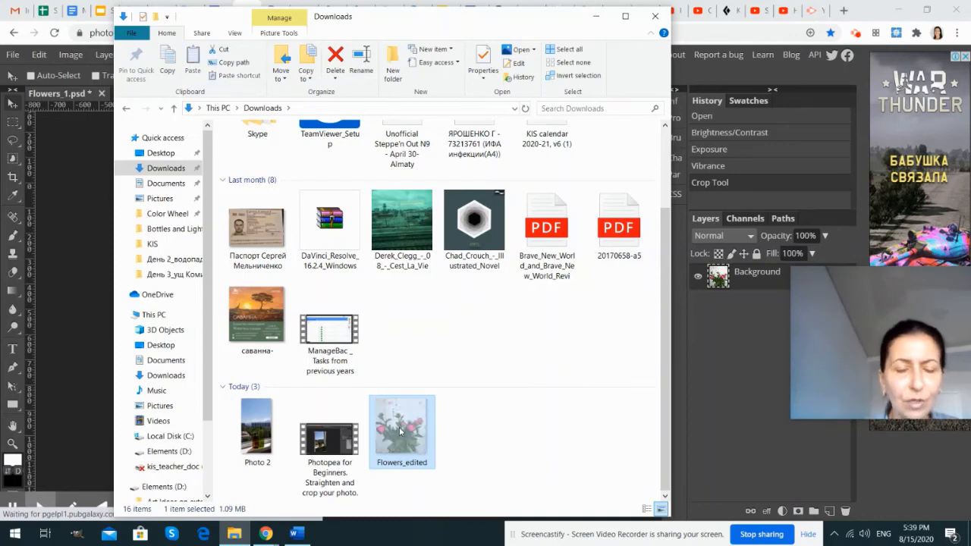
left_click(161, 198)
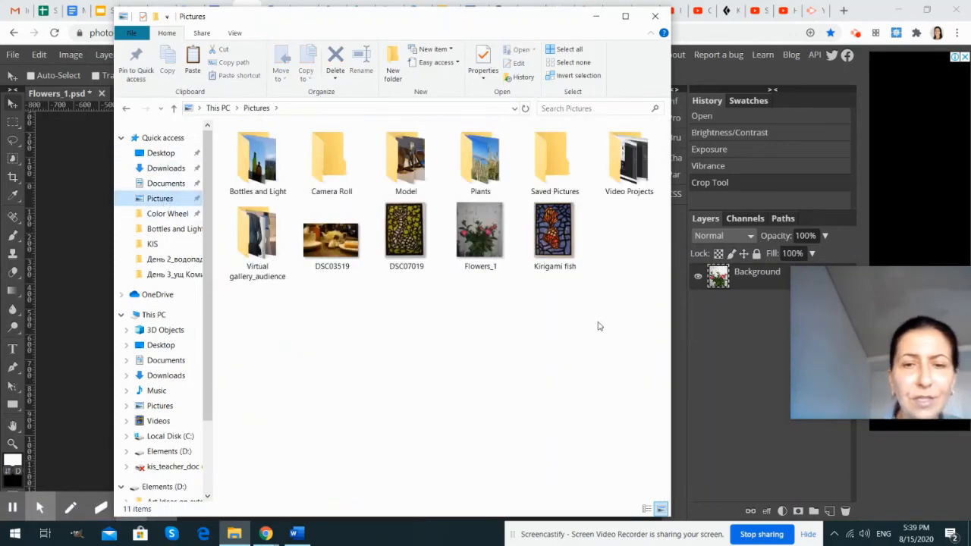
key("ctrl+v")
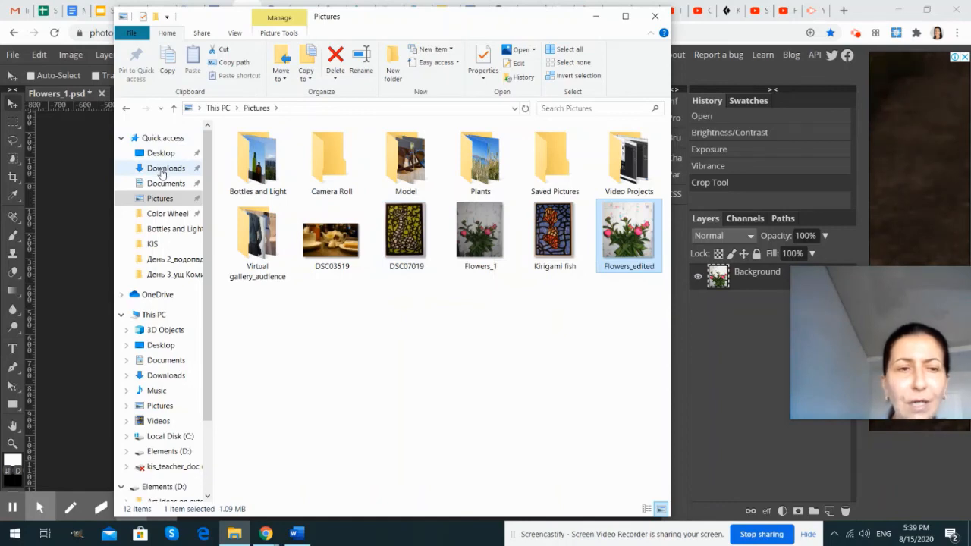
- Delete the Photo 2 image and the "Photopea for Beginners" video from the Downloads folder and close File Explorer
left_click(161, 170)
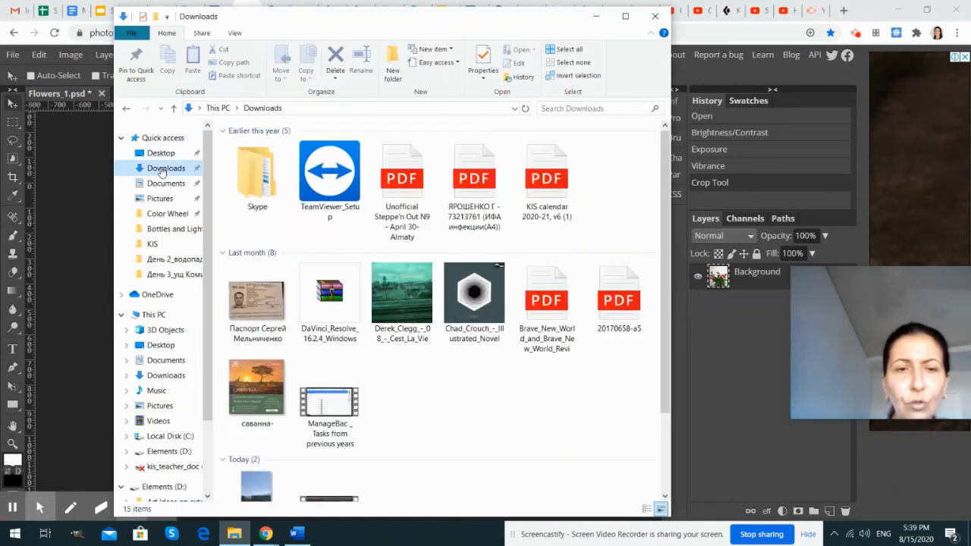
scroll(431, 406, "down", 2)
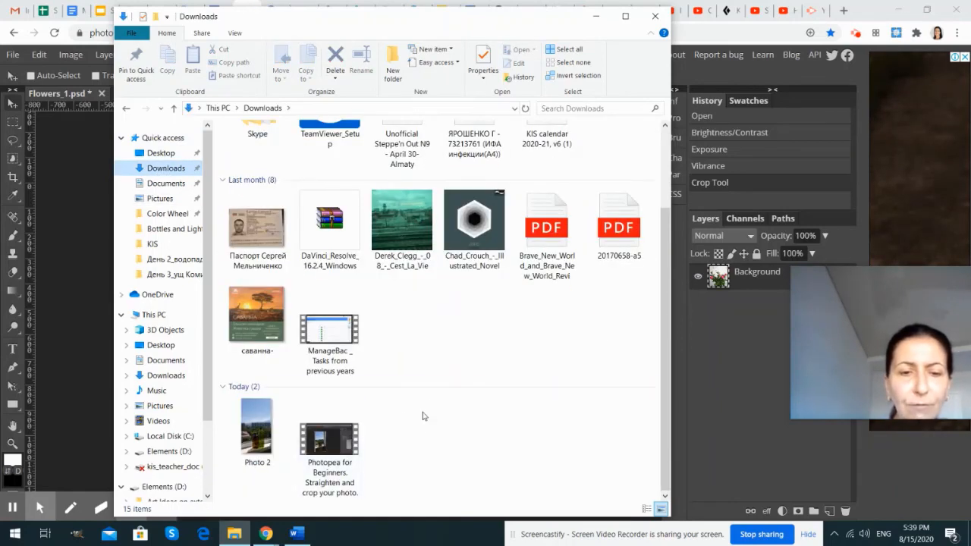
left_click_drag(410, 414, 226, 474)
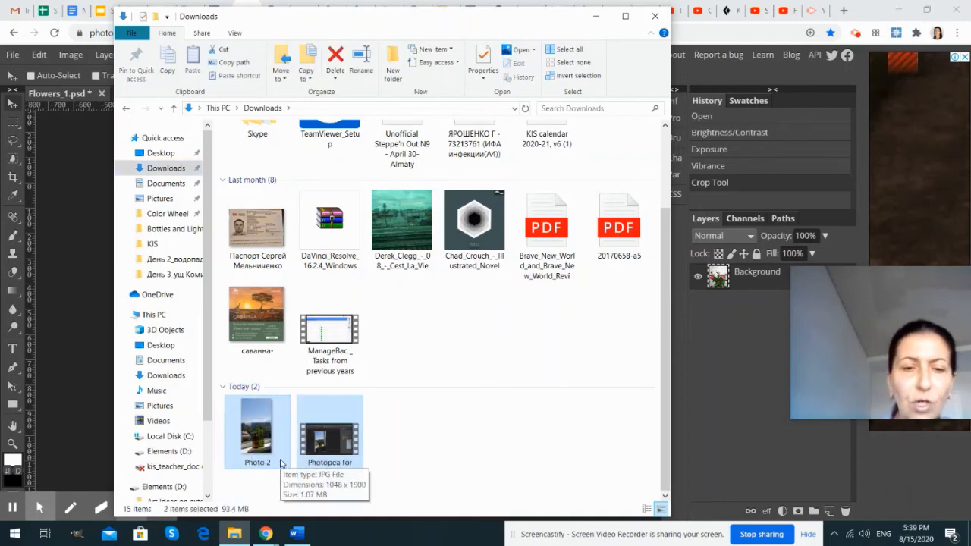
key("Delete")
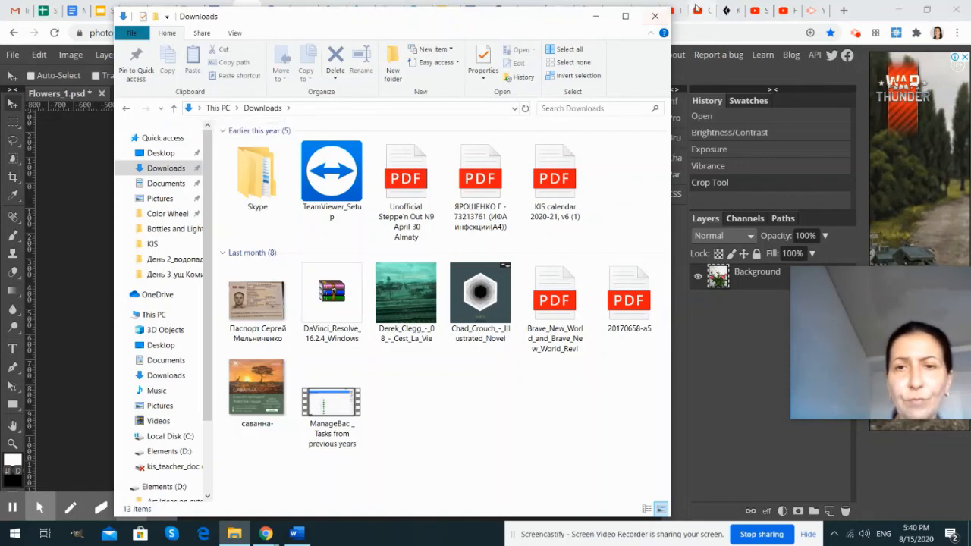
left_click(656, 16)
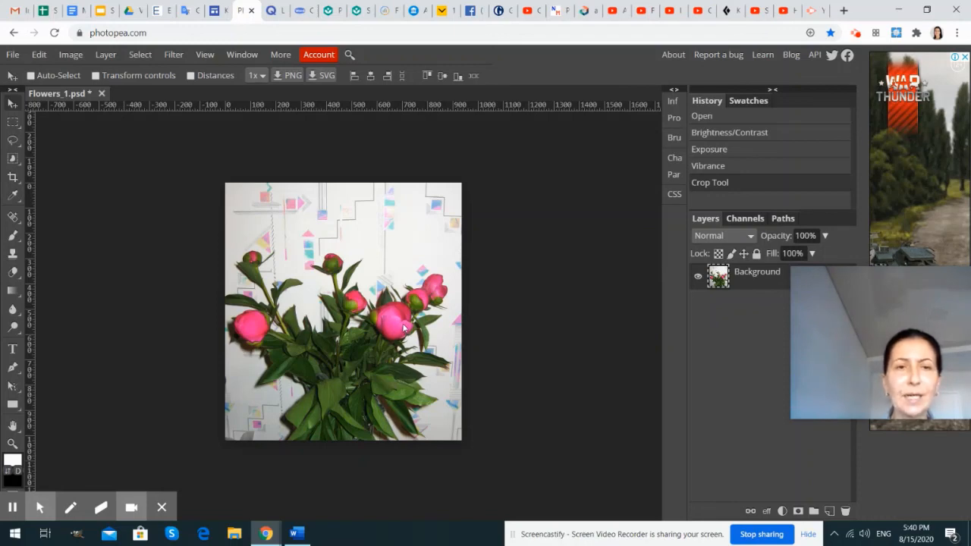
left_click(70, 56)
left_click(102, 74)
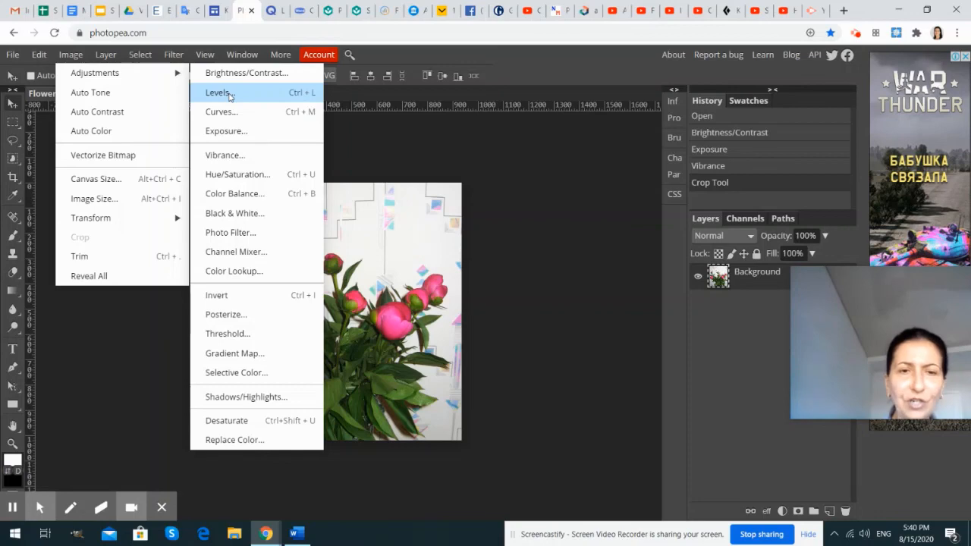
left_click(369, 151)
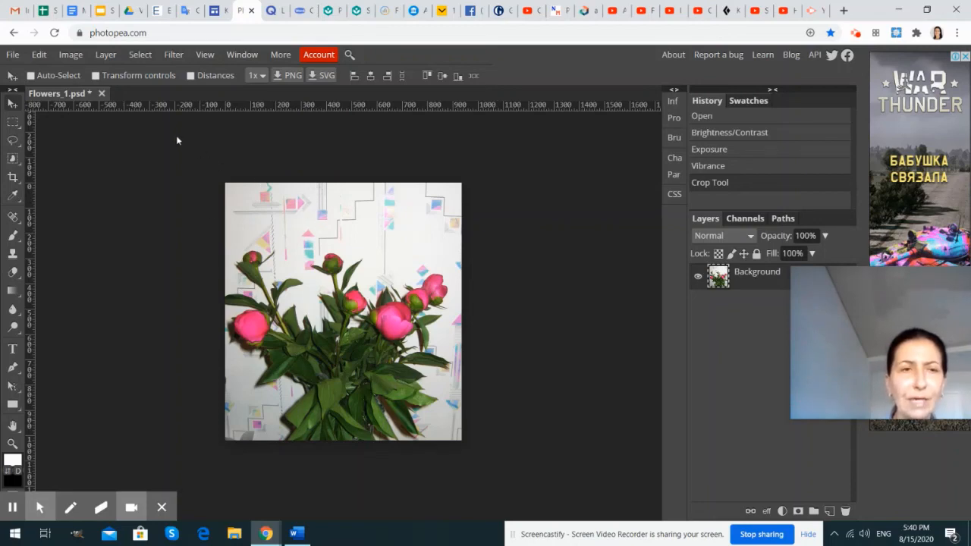
left_click(71, 55)
mouse_move(97, 79)
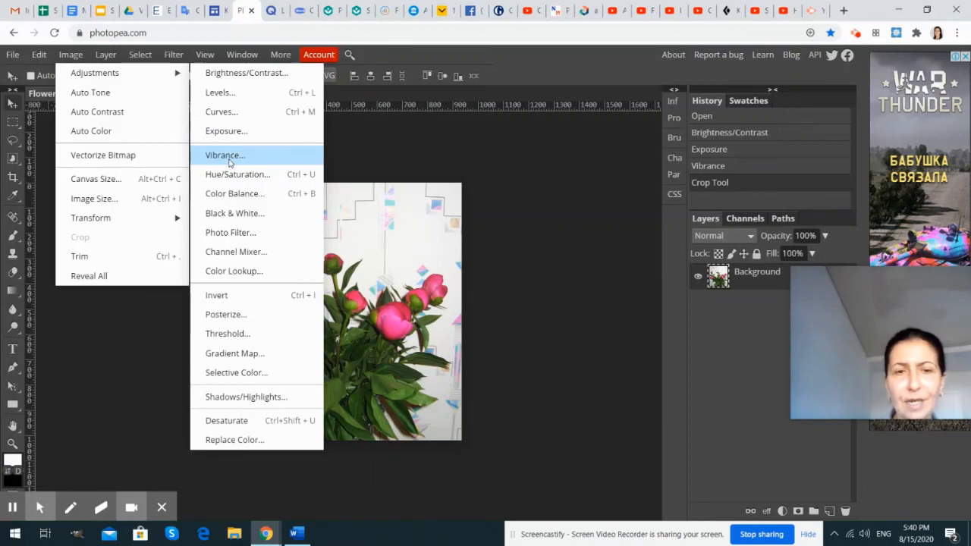
left_click(412, 149)
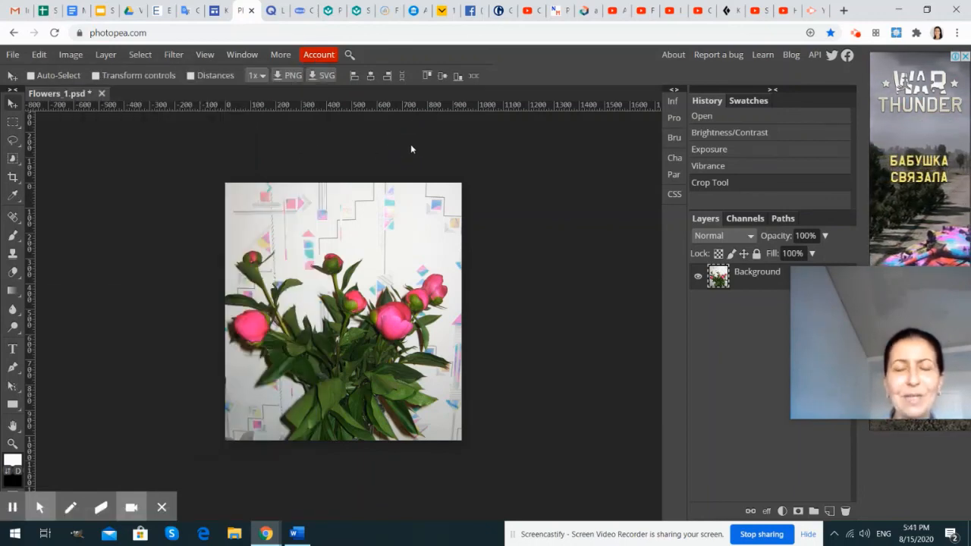